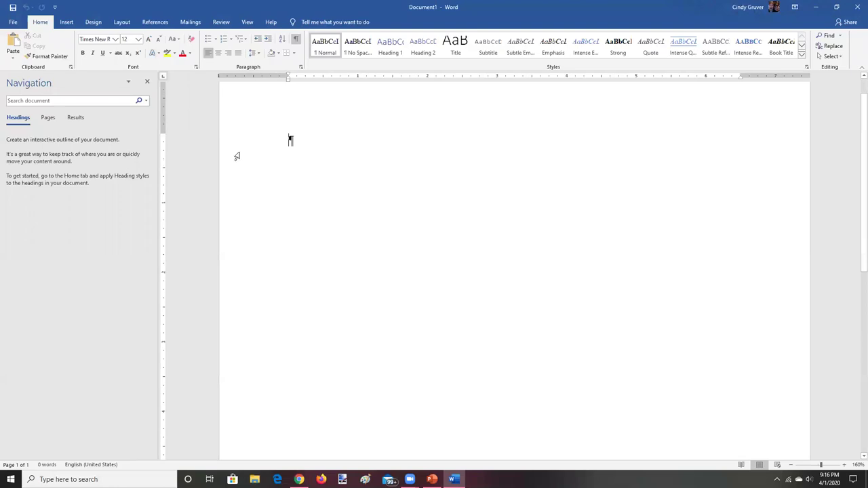
Close the Navigation pane and zoom the blank page from 160% to 180%
click(147, 81)
click(845, 464)
click(844, 465)
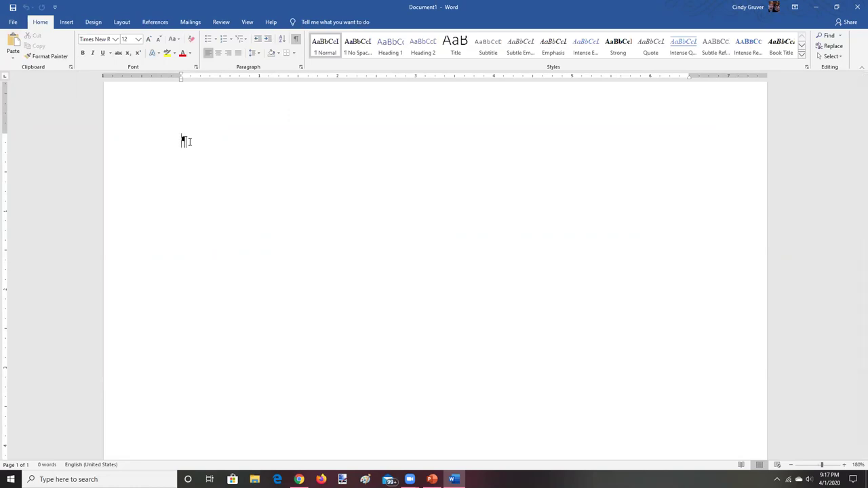
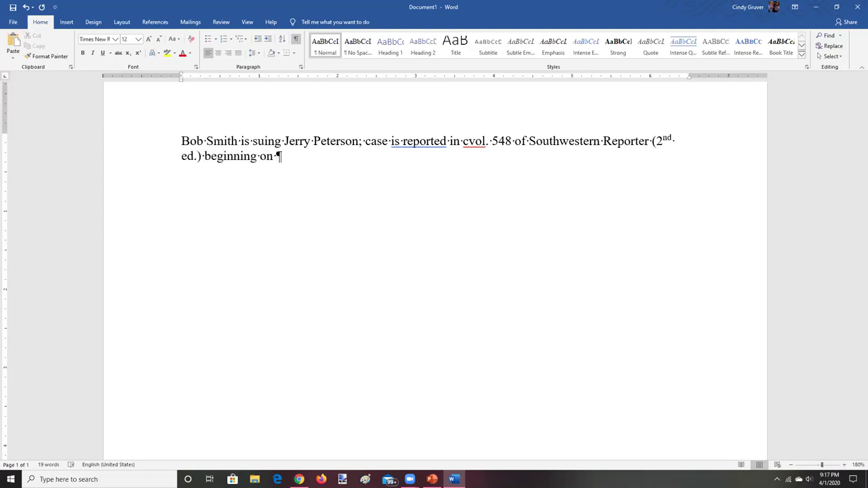
Type the sentence naming the parties: vol. 548 Southwestern Reporter (2nd ed.), page 512, focusing on 515 and 516
key(BackSpace)
key(BackSpace)
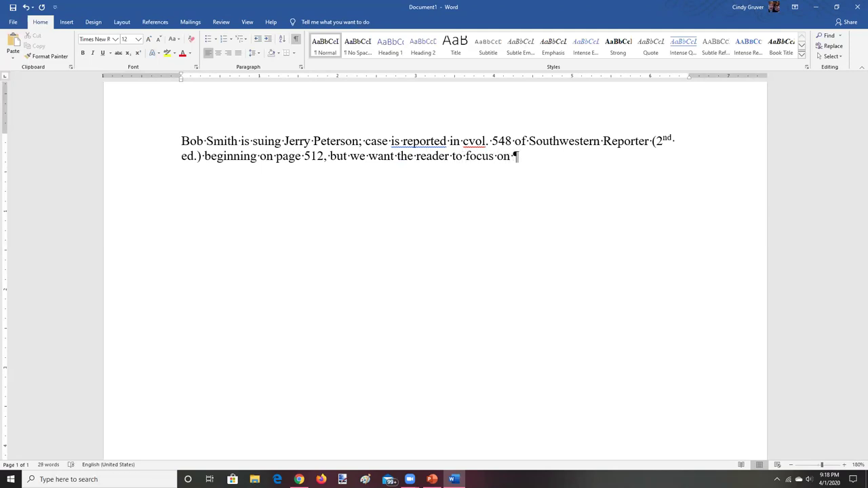
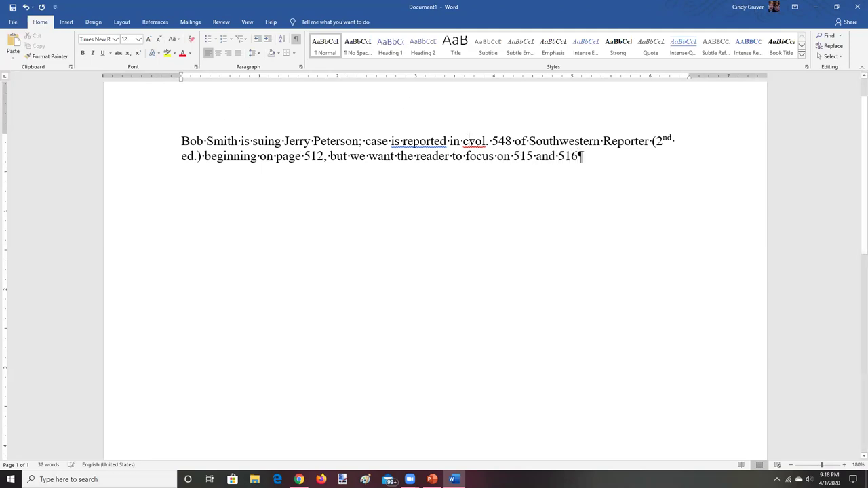
key(BackSpace)
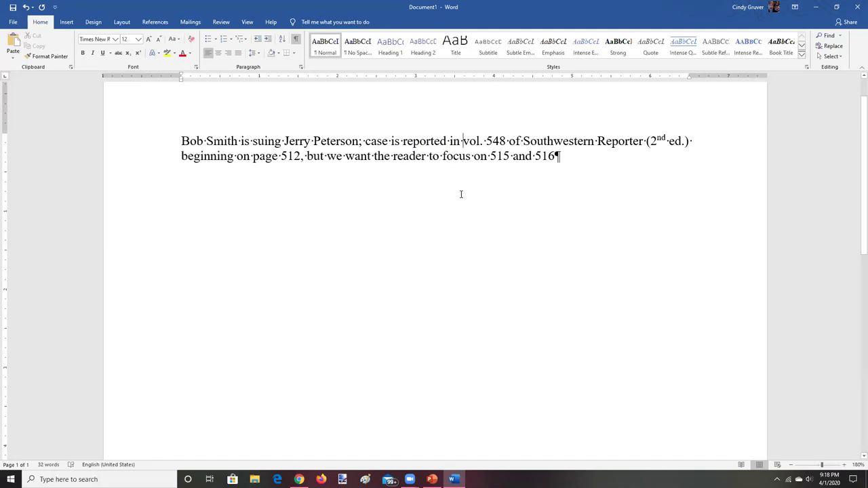
click(556, 156)
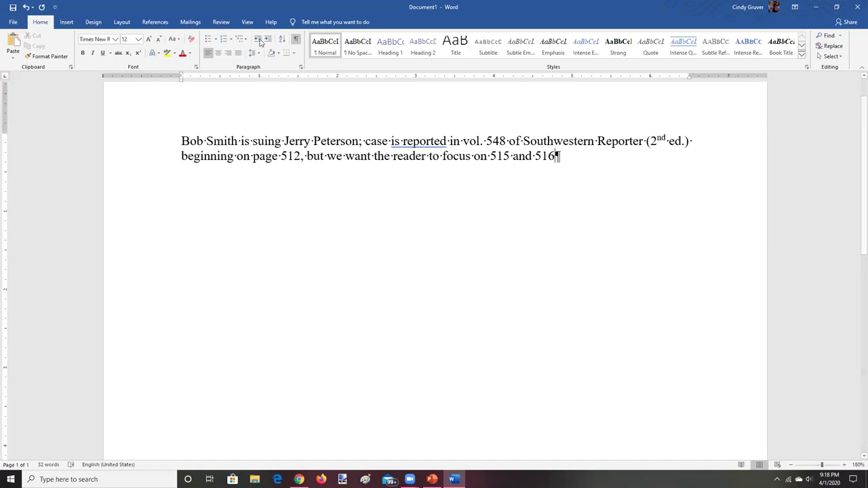
Insert a second plaintiff after the first plaintiff and a second defendant after the first defendant
click(237, 141)
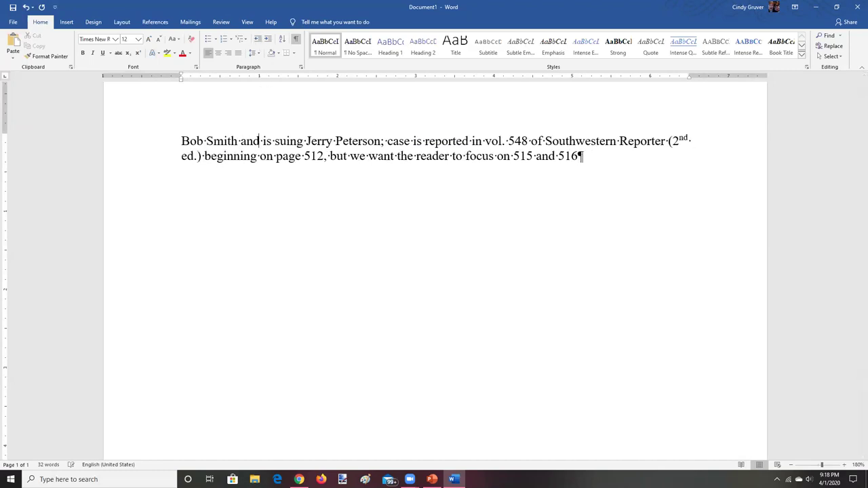
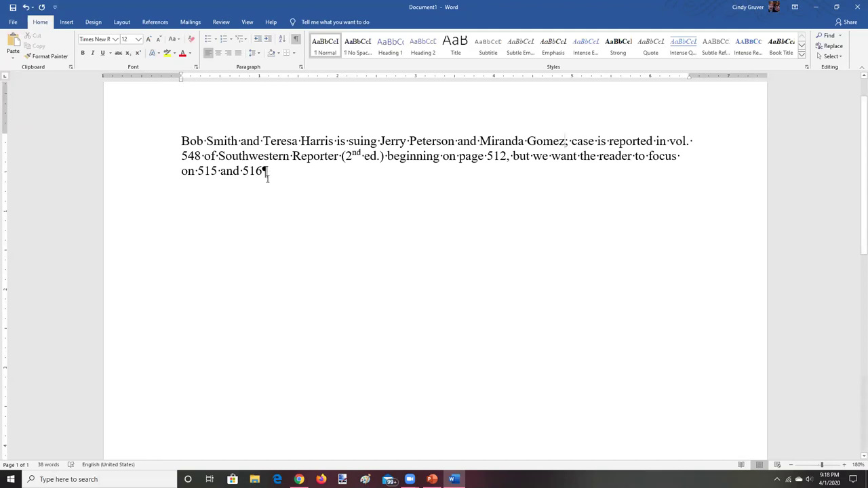
Bold the plaintiffs' and defendants' name groups, striking through the second plaintiff
drag(182, 141, 337, 142)
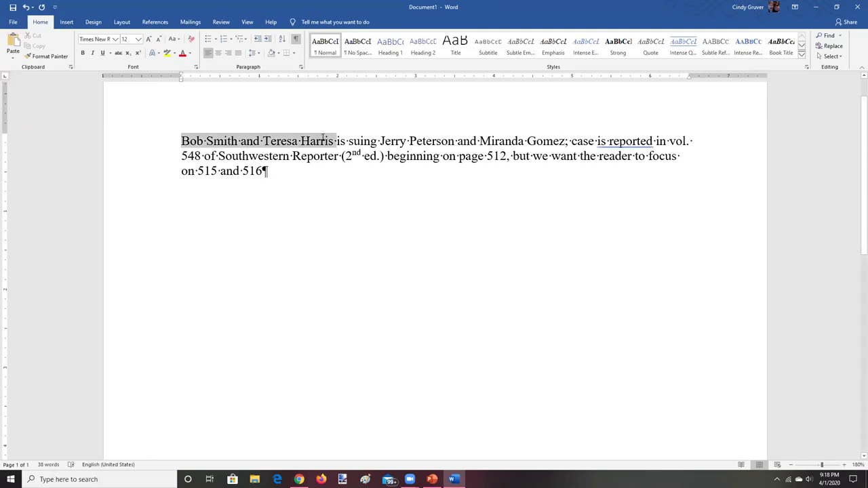
click(83, 53)
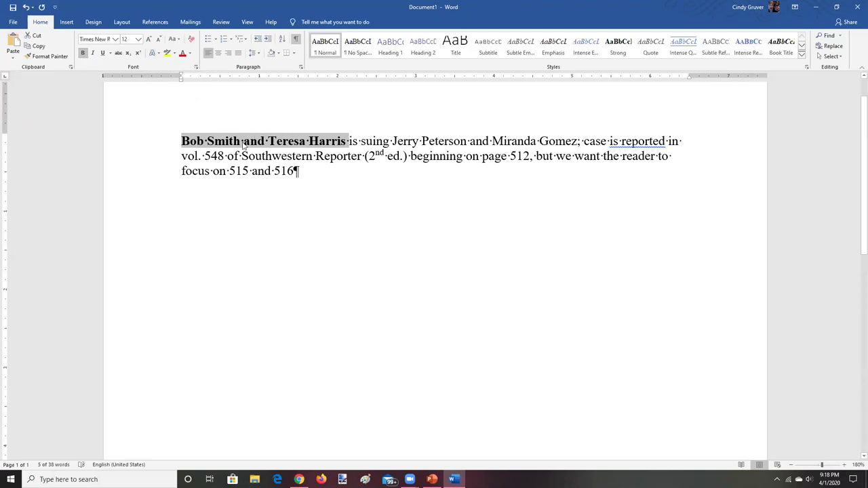
click(323, 175)
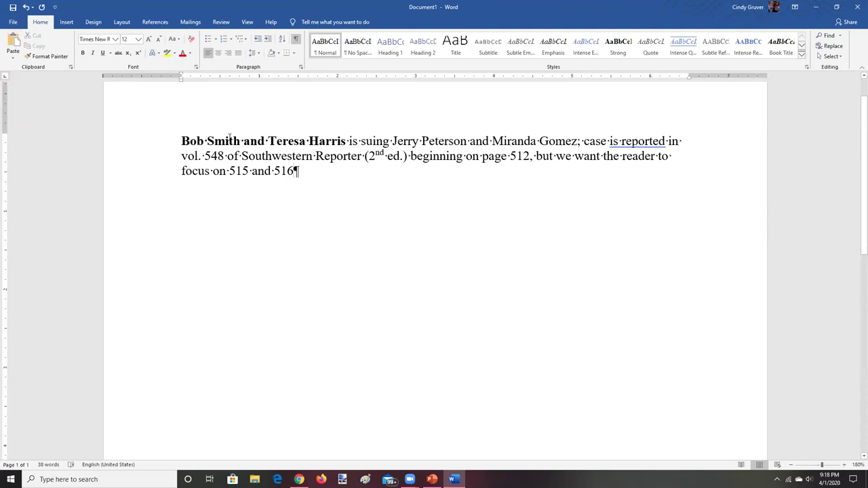
drag(243, 140, 348, 141)
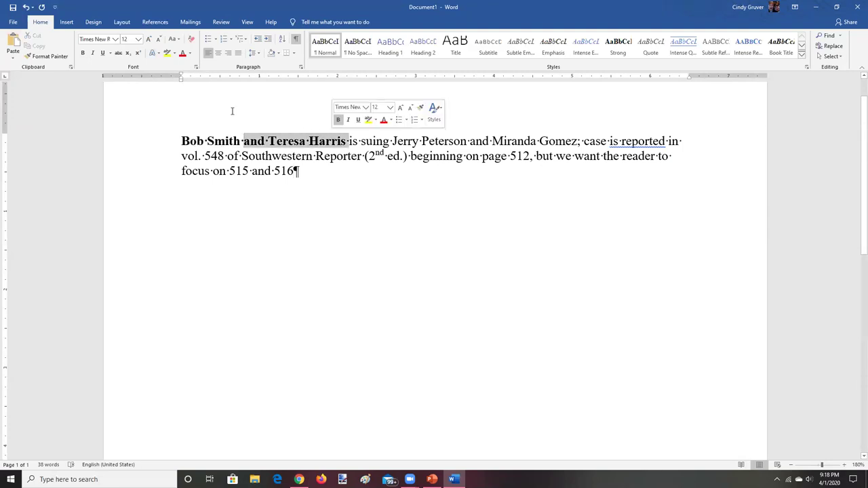
click(118, 53)
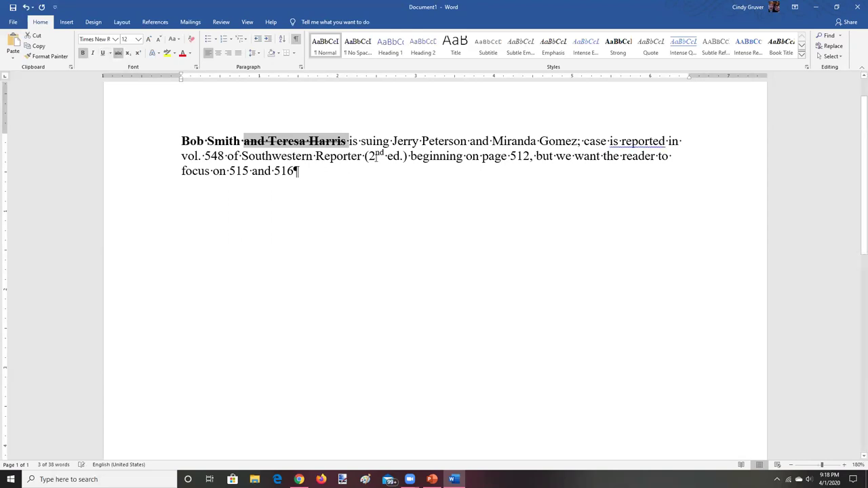
drag(392, 141, 577, 140)
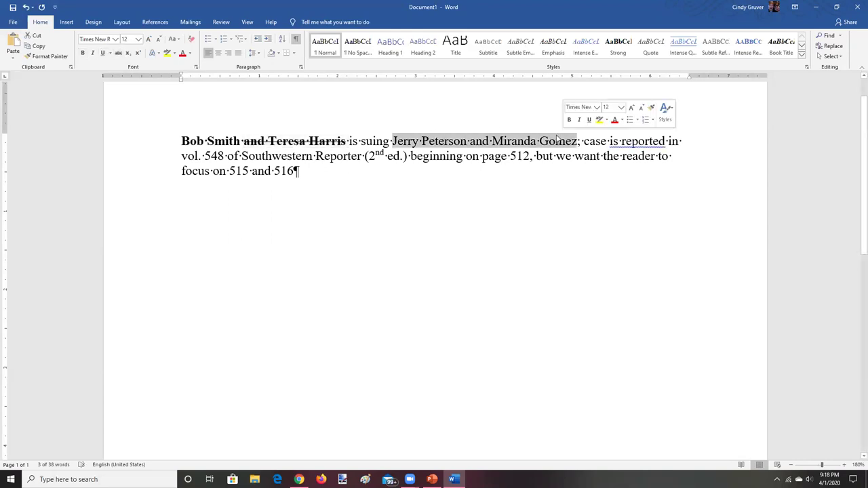
click(82, 52)
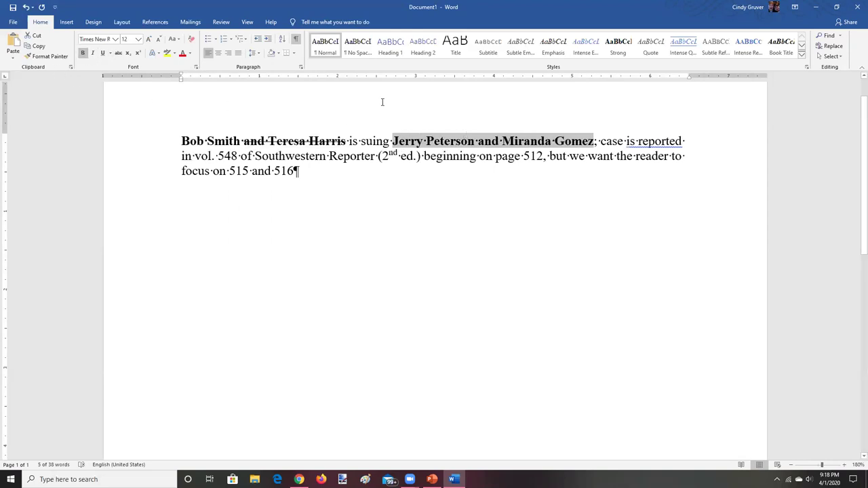
click(481, 141)
Strike through the first names of the first plaintiff and first defendant
drag(479, 141, 594, 141)
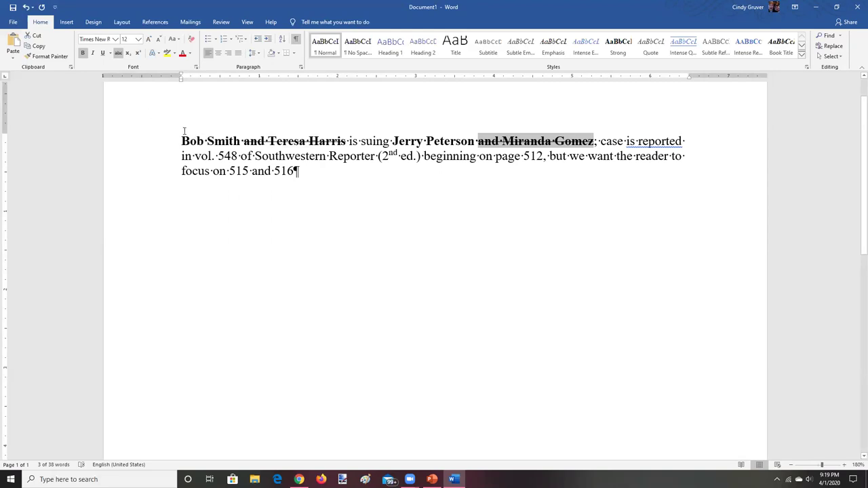
drag(180, 140, 207, 140)
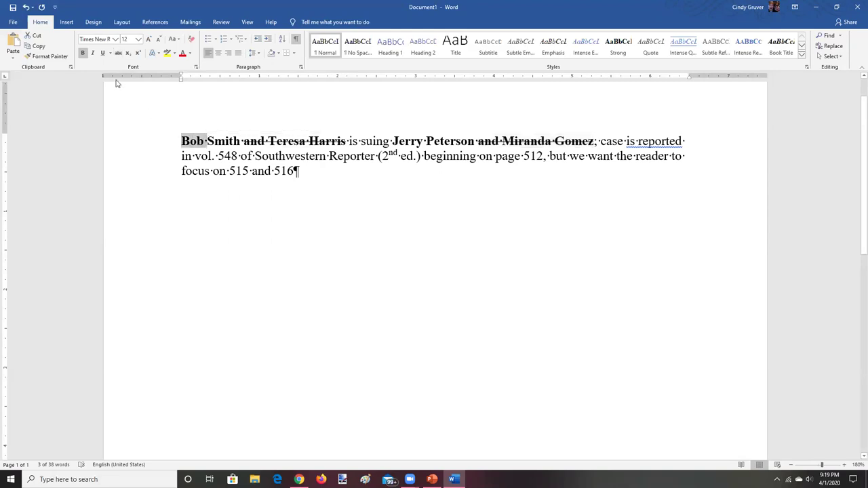
click(118, 53)
drag(392, 140, 426, 141)
click(118, 53)
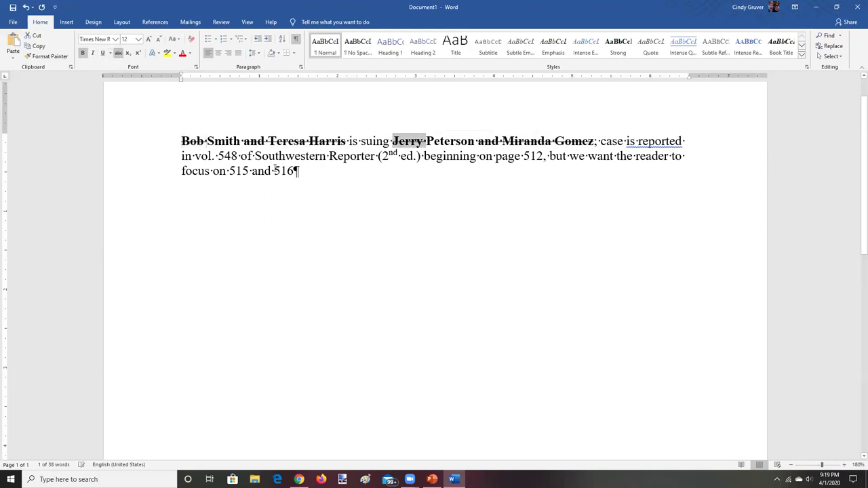
click(291, 170)
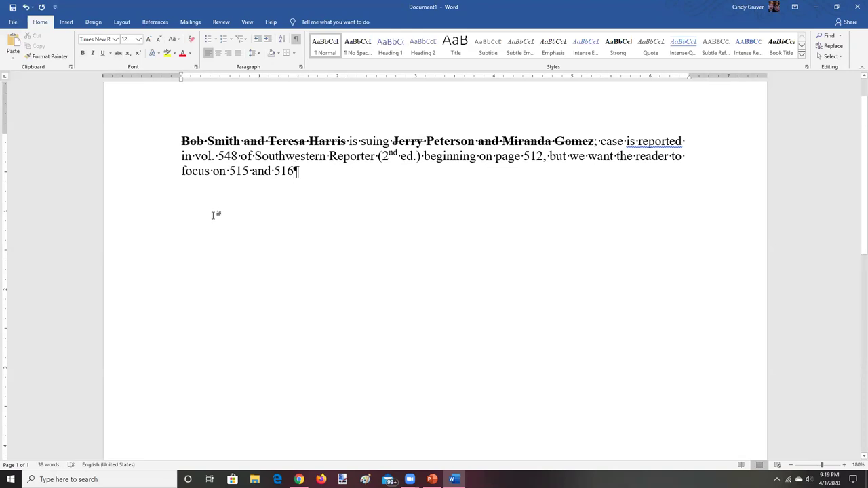
On a new line, type the short 'plaintiff v. defendant' case name ending with a comma
key(Return)
key(Return)
text(Smith v. Peterson)
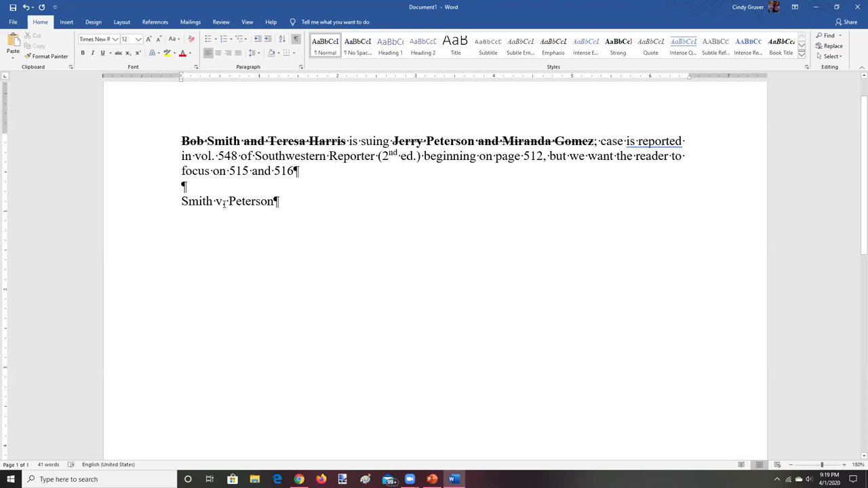
click(223, 201)
text(s)
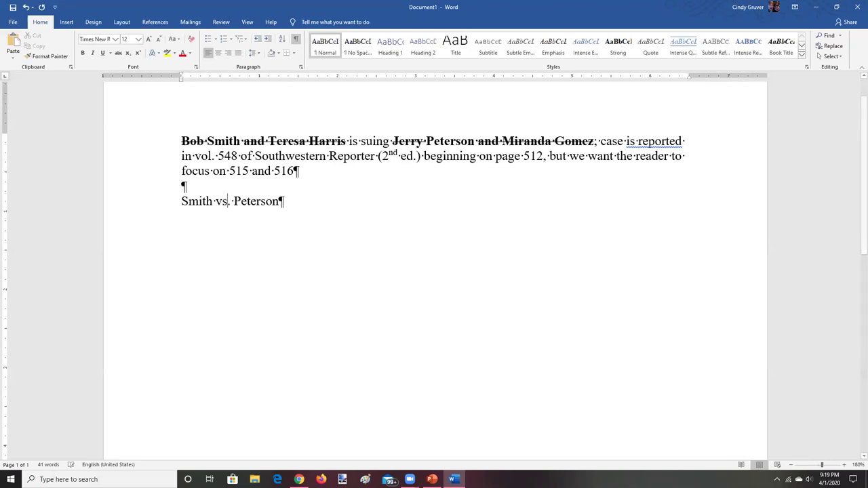
key(BackSpace)
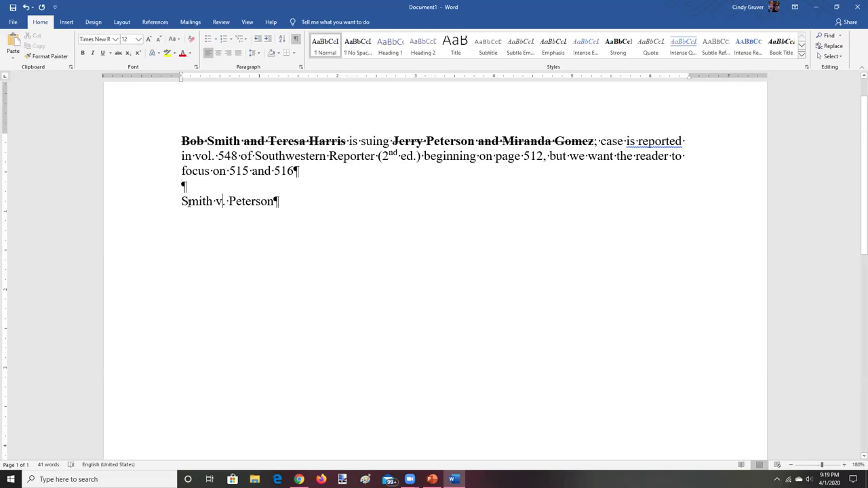
click(275, 201)
text(,)
Make the case name italic without underline and add blank lines below it
drag(181, 201, 276, 202)
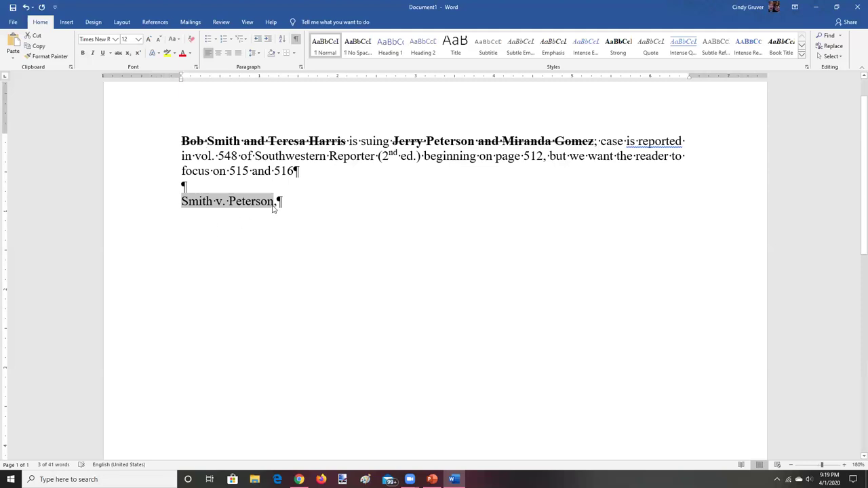
click(103, 54)
click(305, 229)
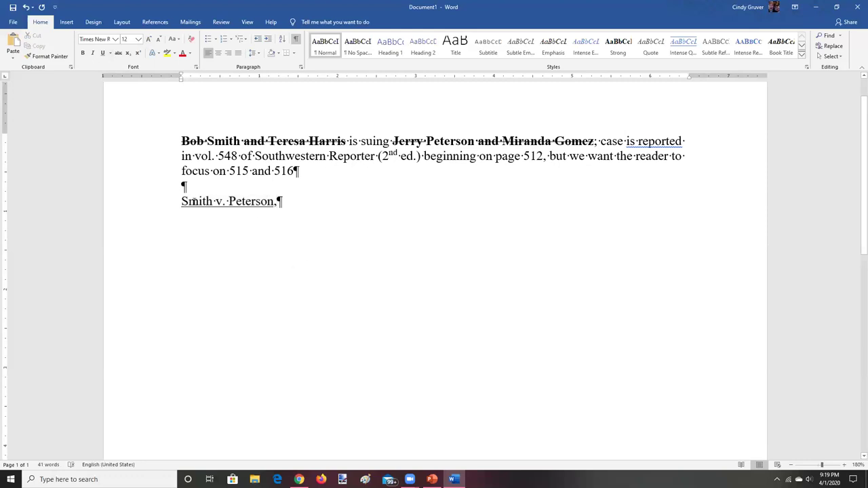
drag(181, 201, 274, 201)
click(103, 53)
click(92, 53)
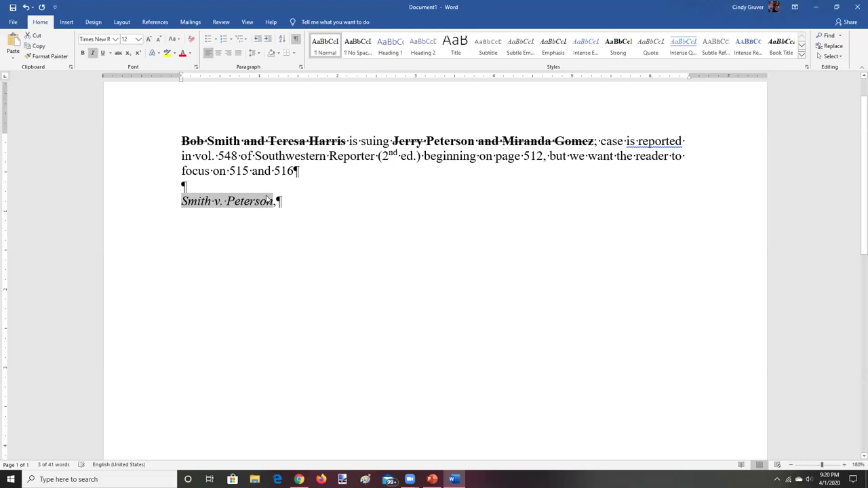
click(287, 203)
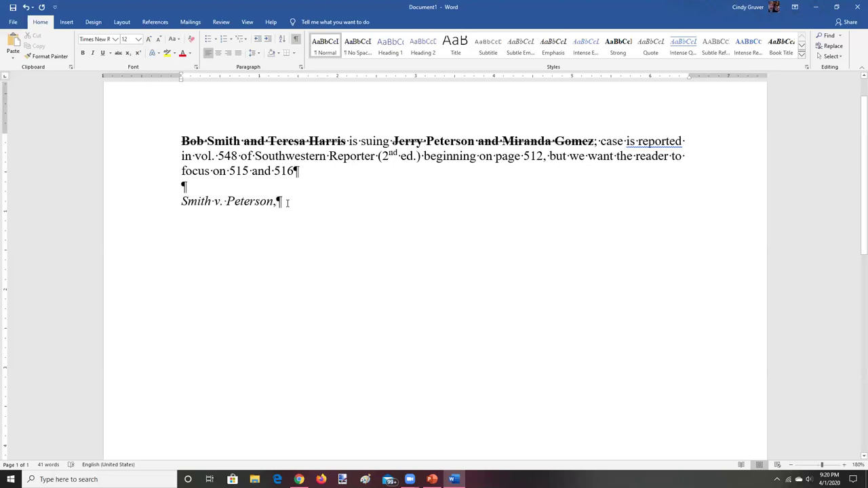
key(Return)
key(Return)
click(115, 39)
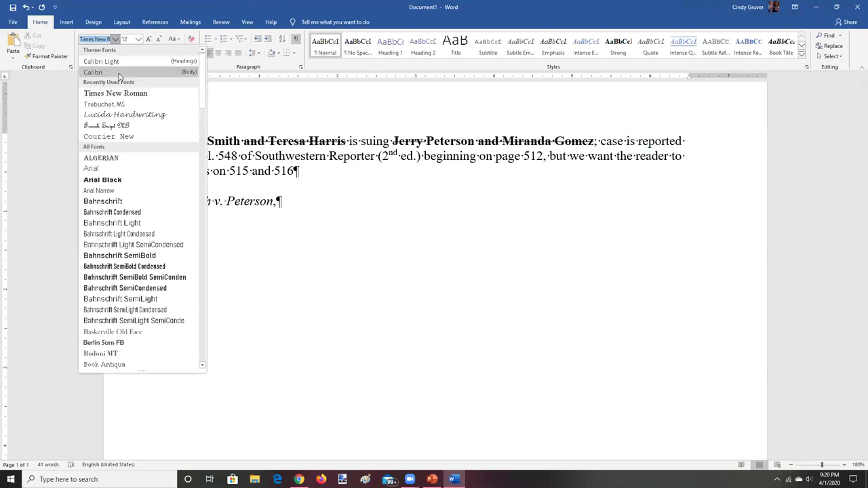
In Arial, type the short case name with its comma on two separate lines
click(102, 168)
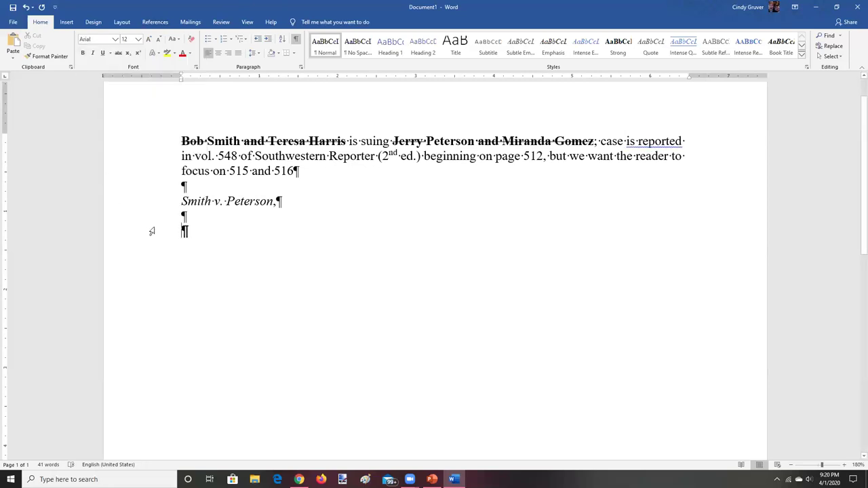
text(Sm)
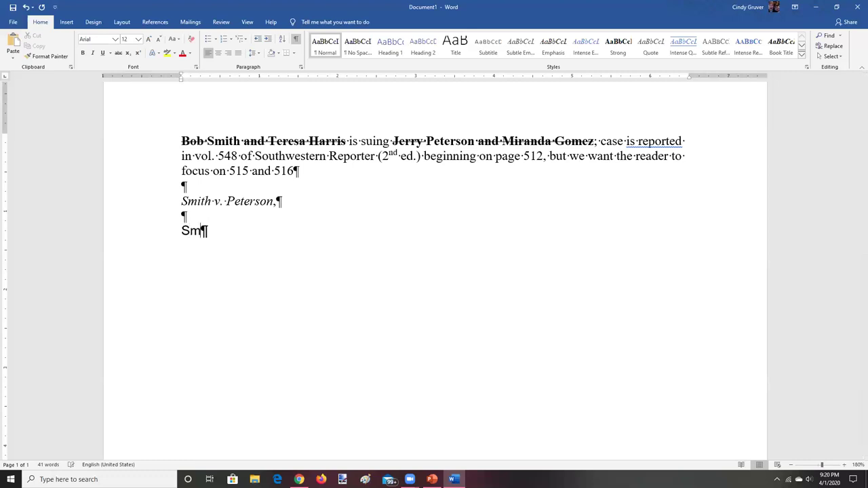
text(ith v. Peterson,)
key(Return)
text(Smith v. Peterson,)
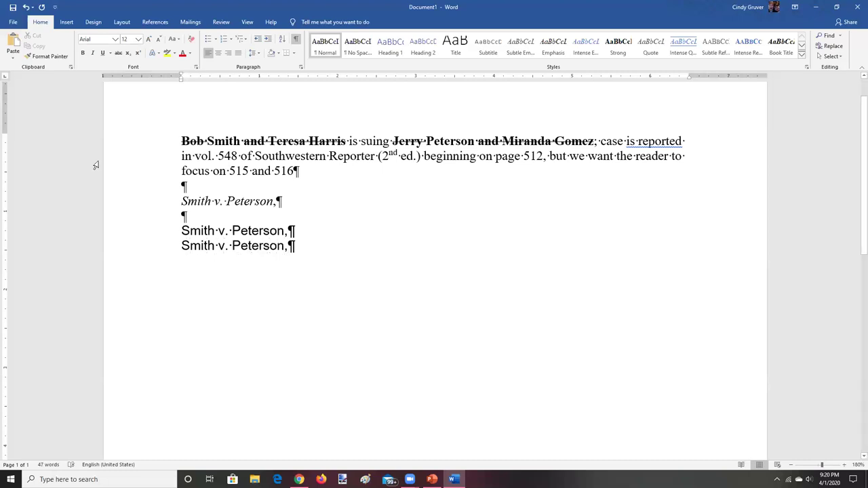
drag(181, 247, 286, 247)
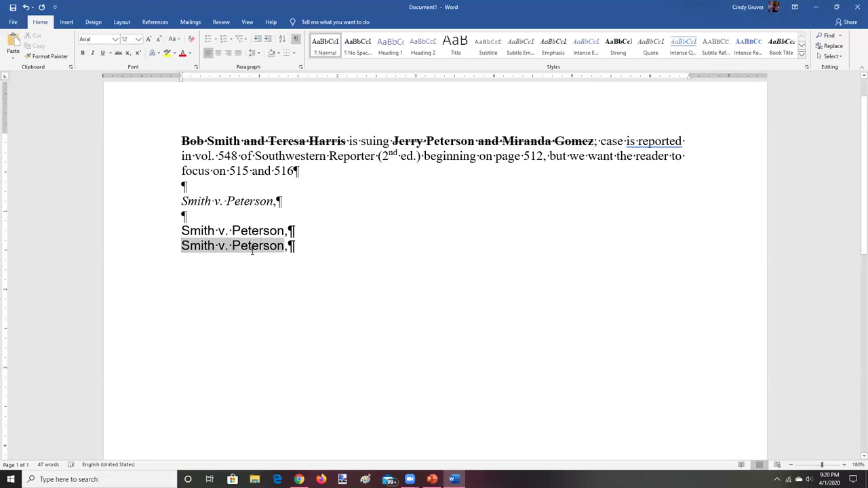
Italicize the last Arial case-name line, without underline, and zoom the view to 270%
click(103, 54)
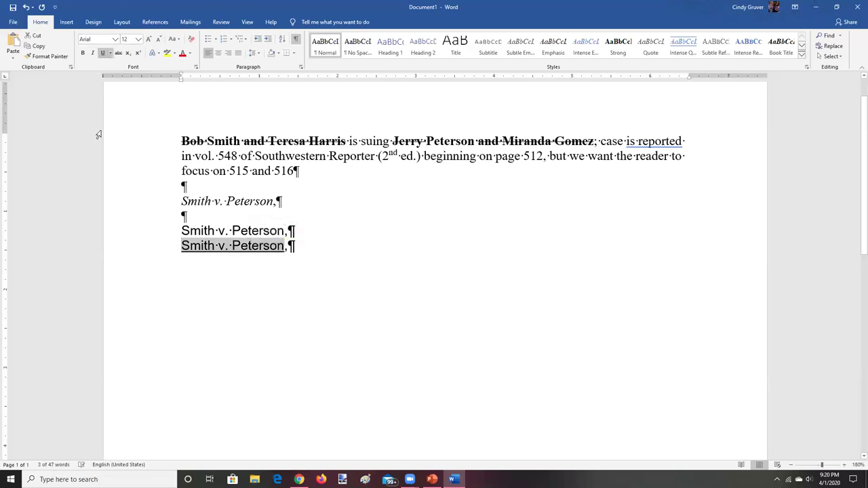
click(304, 291)
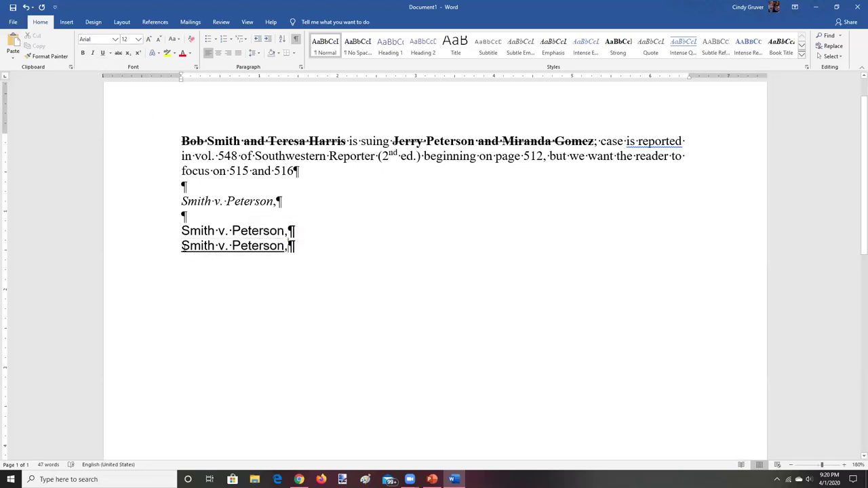
drag(181, 246, 286, 246)
click(103, 53)
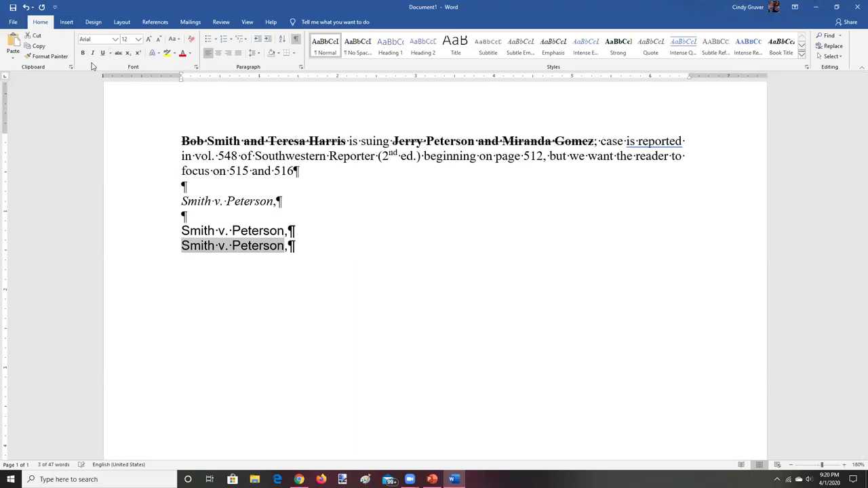
click(93, 54)
click(319, 261)
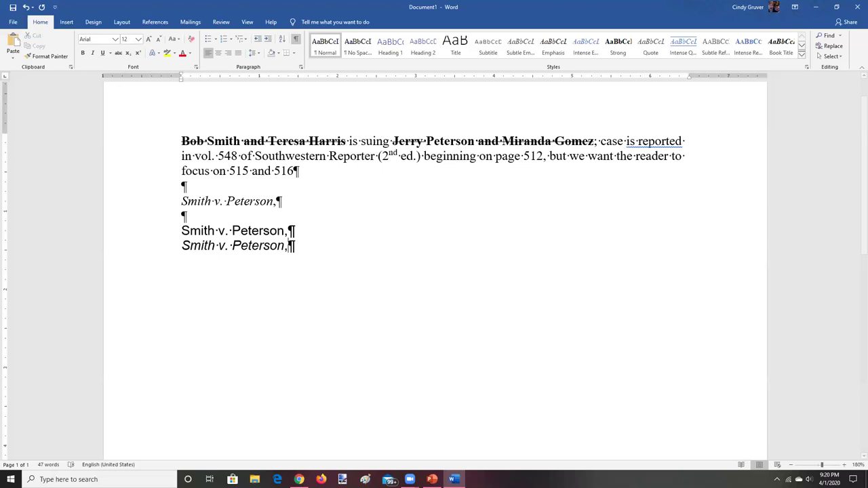
click(845, 465)
click(845, 466)
click(845, 465)
click(845, 466)
click(845, 465)
click(845, 465)
click(845, 466)
click(845, 465)
click(845, 465)
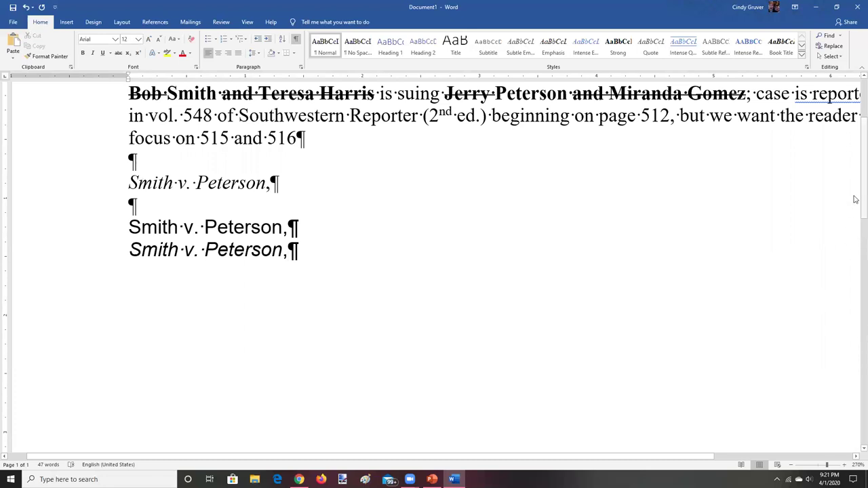
Cut the blank line and both Arial case-name lines from the document
scroll(855, 199, up, 2)
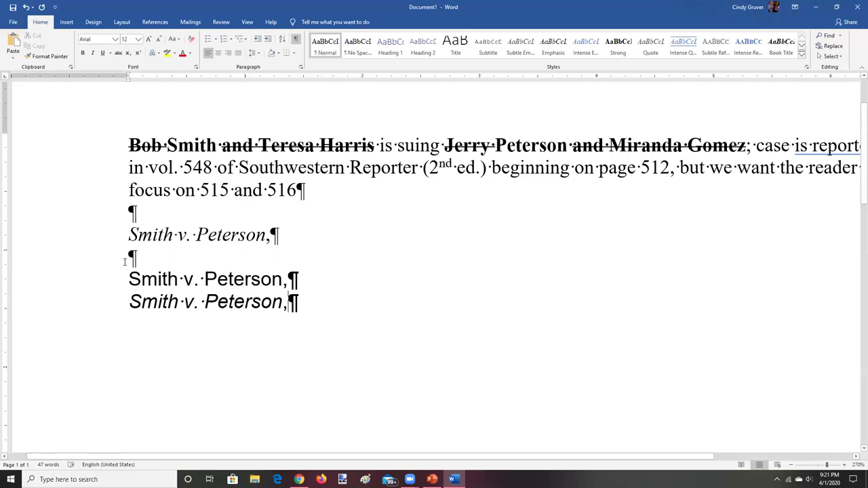
drag(126, 278, 126, 302)
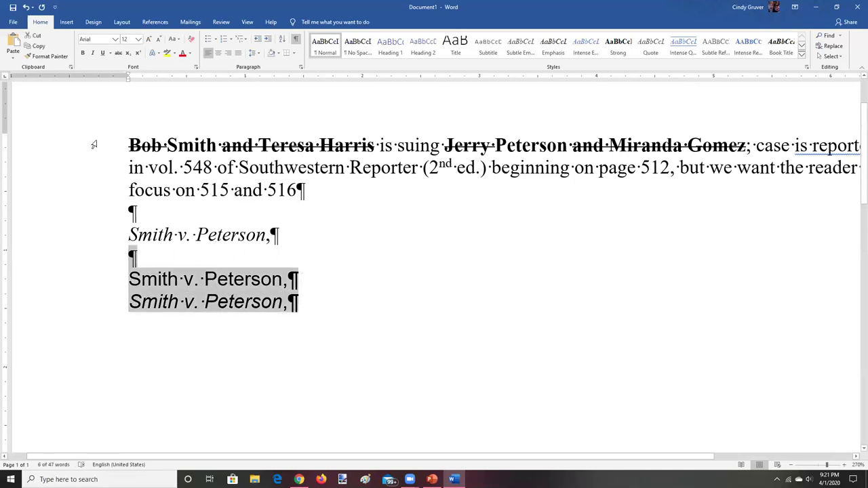
click(35, 35)
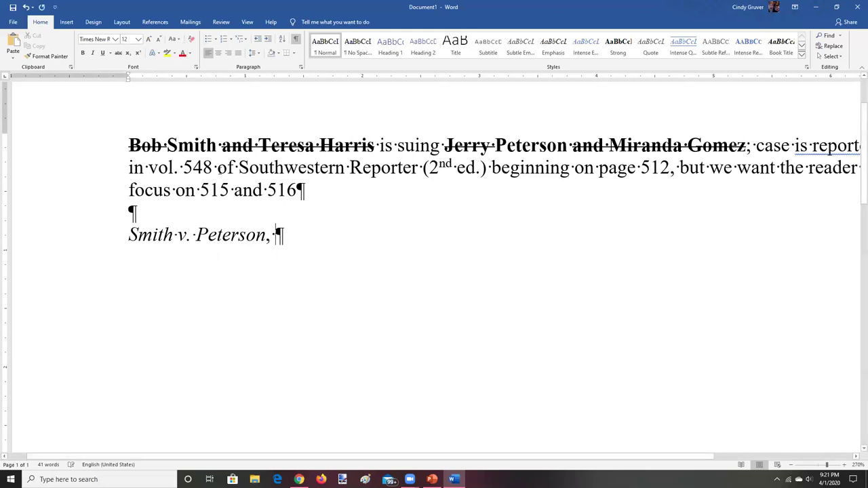
Delete the volume number 548 after 'vol.' and remove the extra spaces left behind
drag(183, 168, 213, 167)
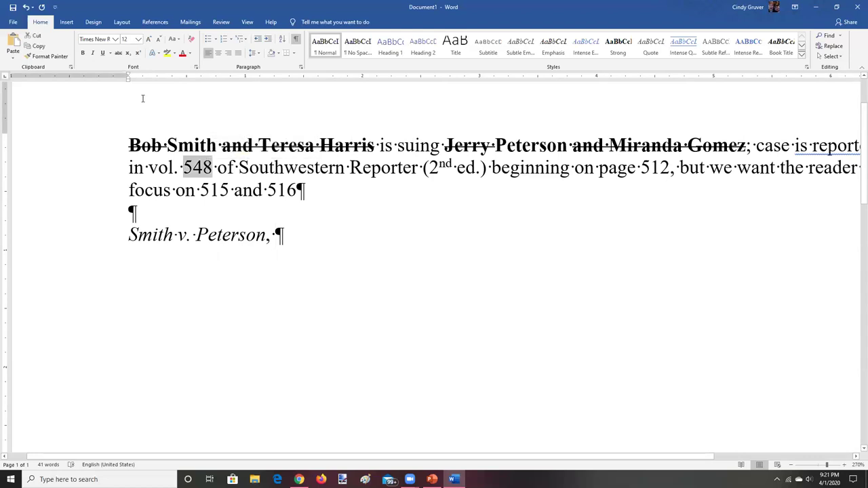
click(82, 55)
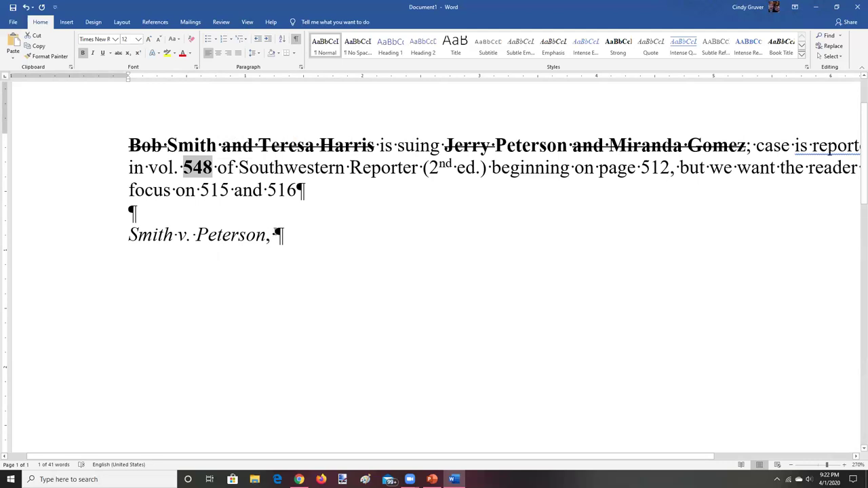
click(296, 39)
click(296, 39)
key(BackSpace)
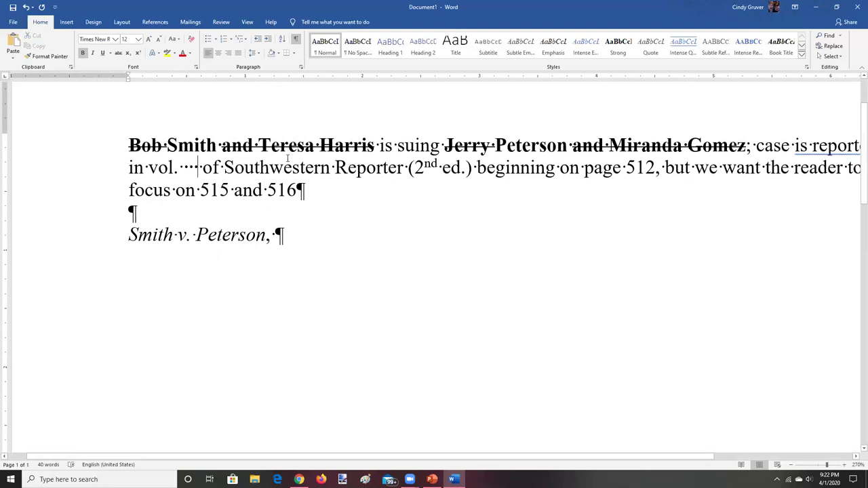
click(295, 41)
key(BackSpace)
key(BackSpace)
key(BackSpace)
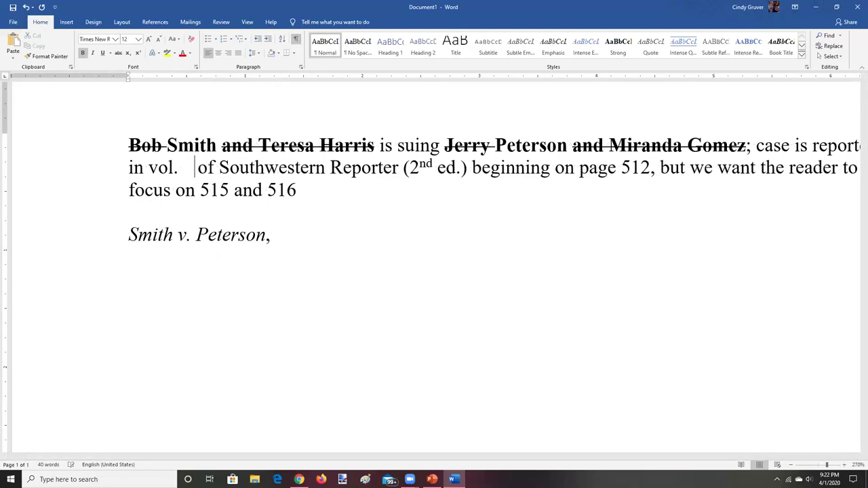
key(BackSpace)
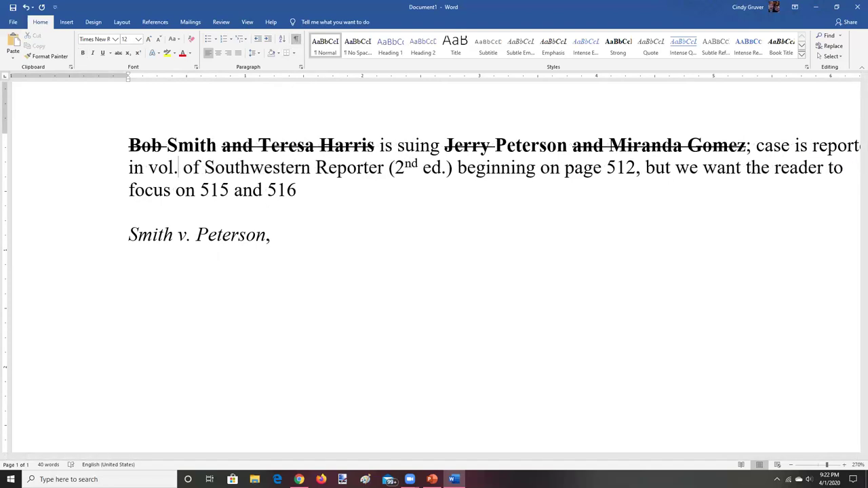
click(297, 40)
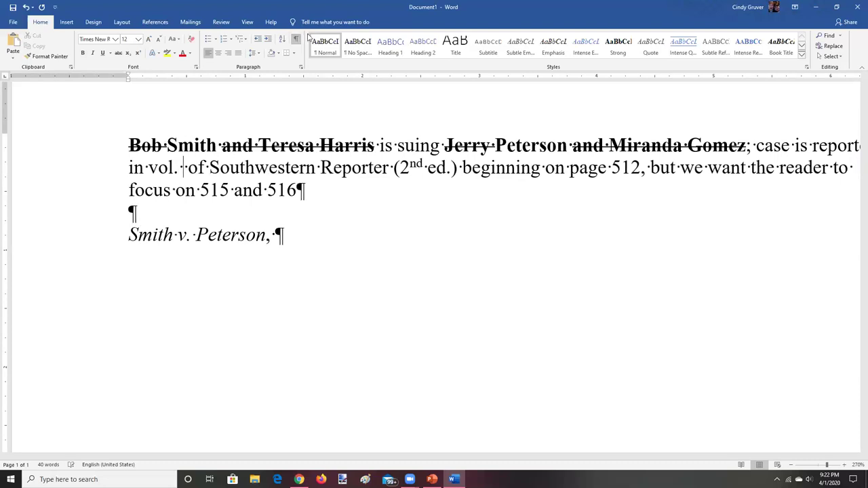
click(296, 40)
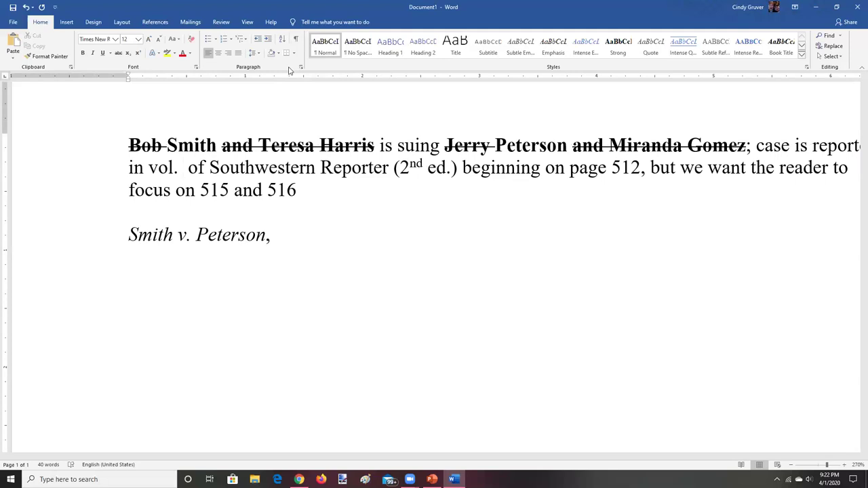
click(296, 39)
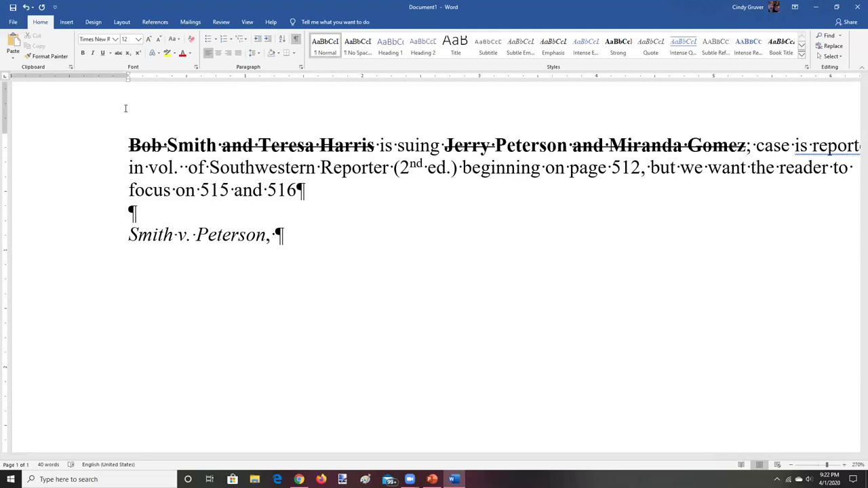
Enter 549 as the volume number after 'vol.' and make it bold
click(185, 163)
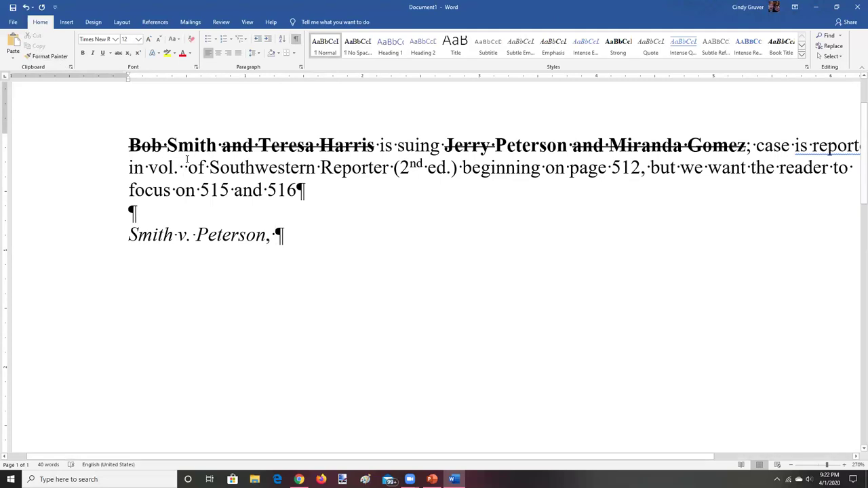
text(549)
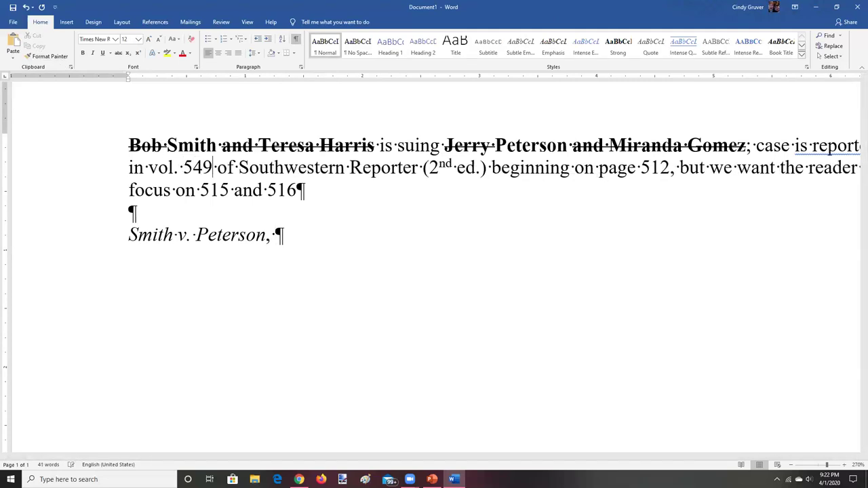
drag(182, 168, 213, 167)
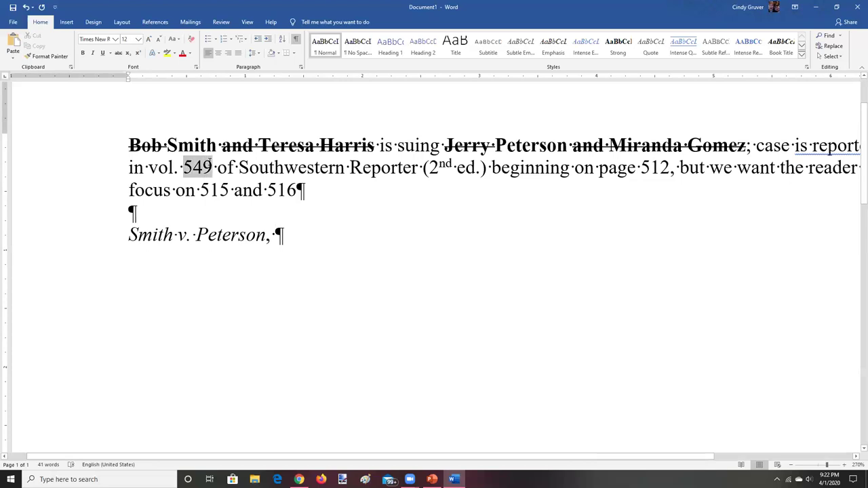
click(83, 53)
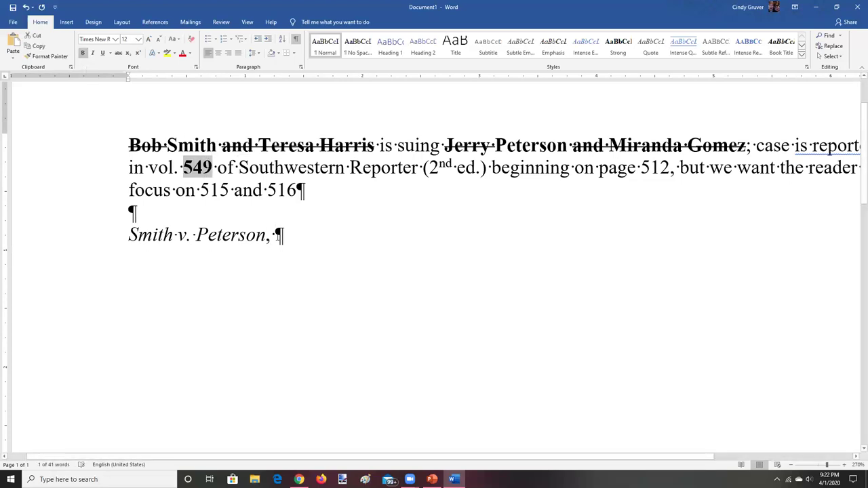
Continue the italic case-name line with '549 S.W.2d'
click(276, 235)
text(54)
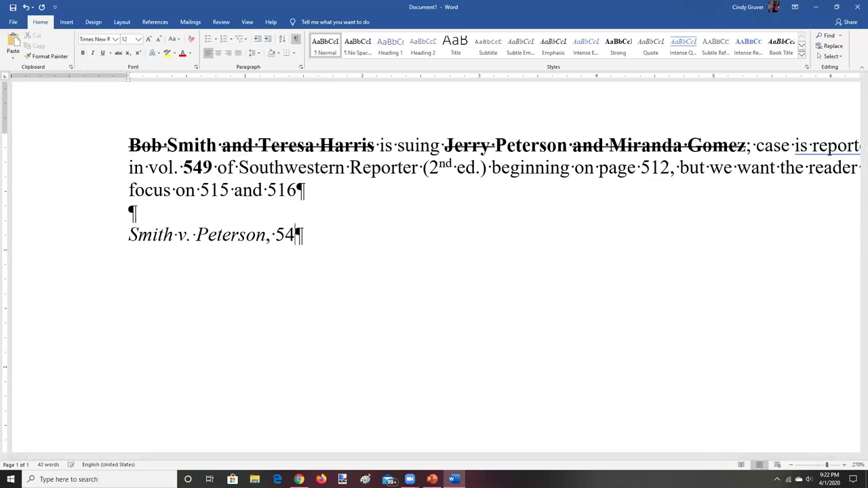
text(9th)
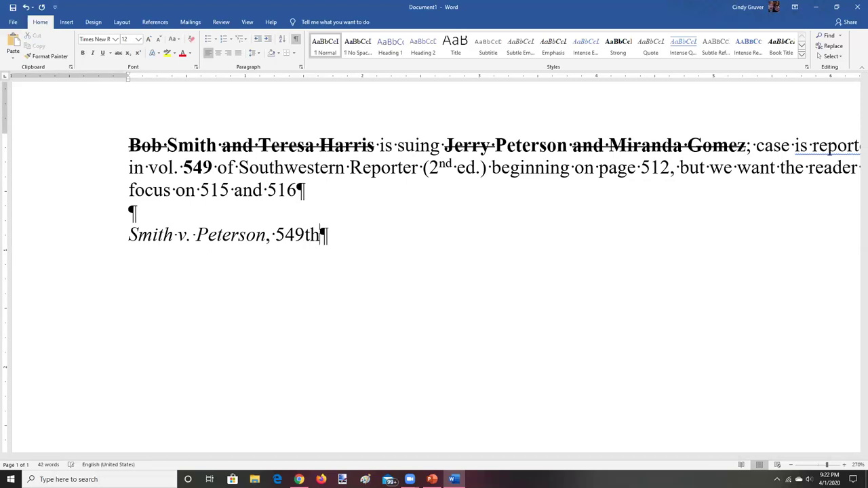
key(BackSpace)
key(BackSpace)
text(S)
text(.)
text(W)
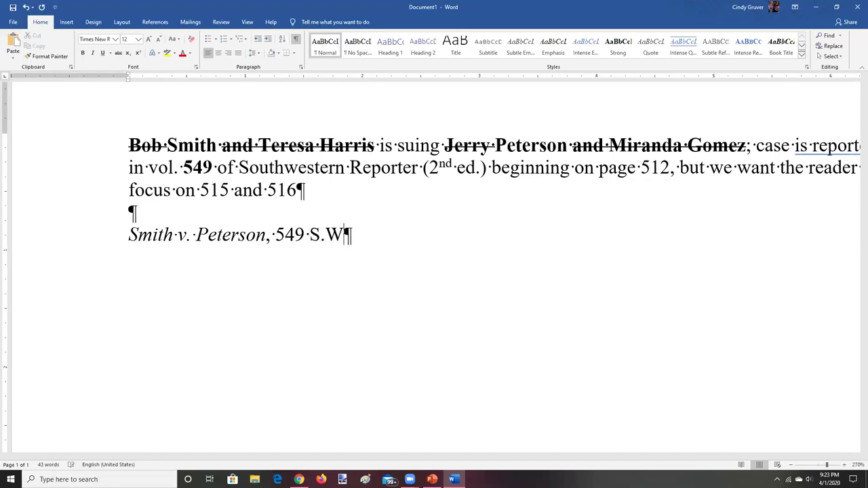
text(.2d)
Bold 512 in the sentence and add '512,' to the end of the citation
drag(640, 167, 670, 168)
key(ctrl+b)
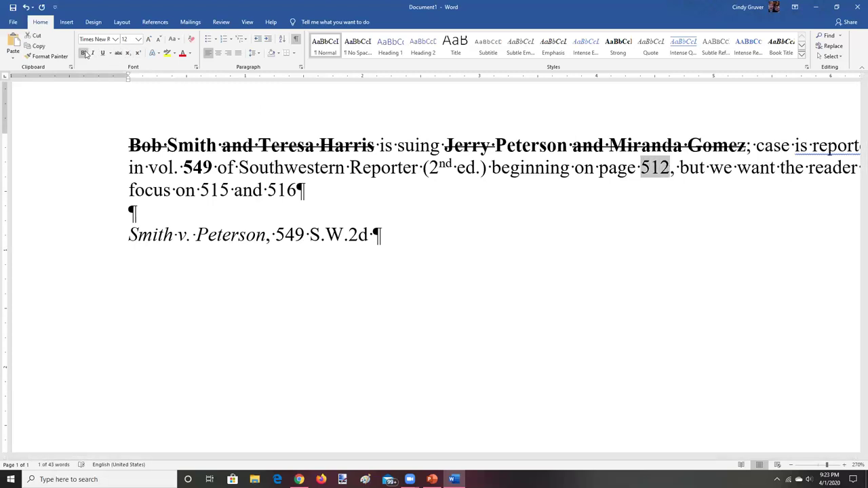
click(374, 235)
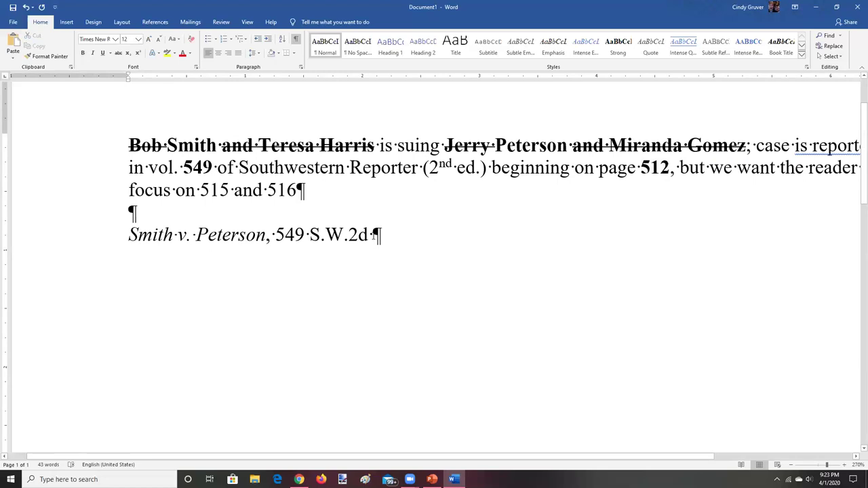
text(512)
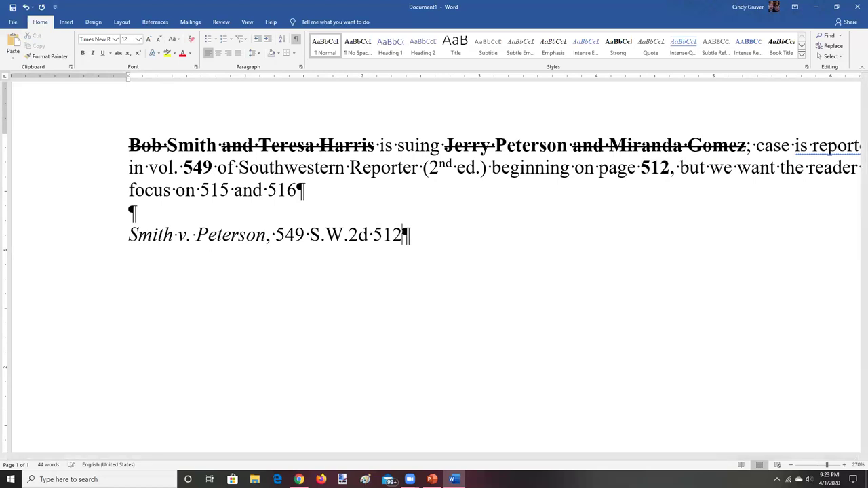
text(,)
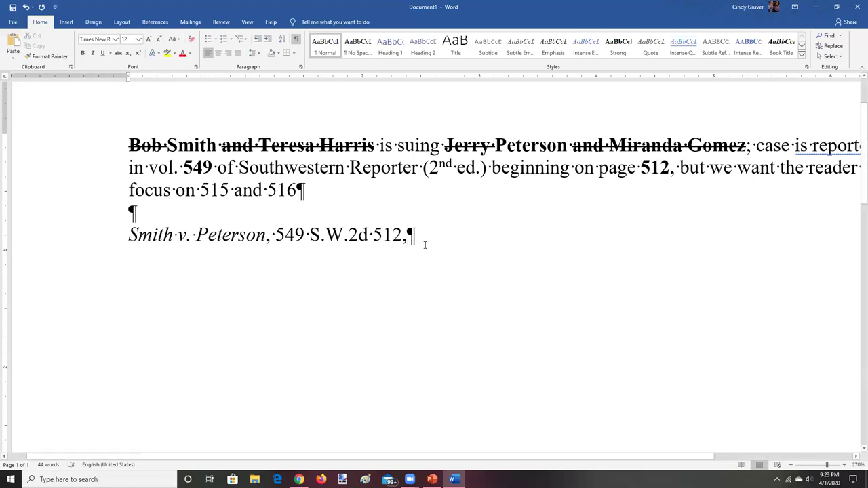
Bold 515 and 516, then finish the citation with '515-16' and no stray space
drag(200, 190, 297, 190)
key(ctrl+b)
click(425, 235)
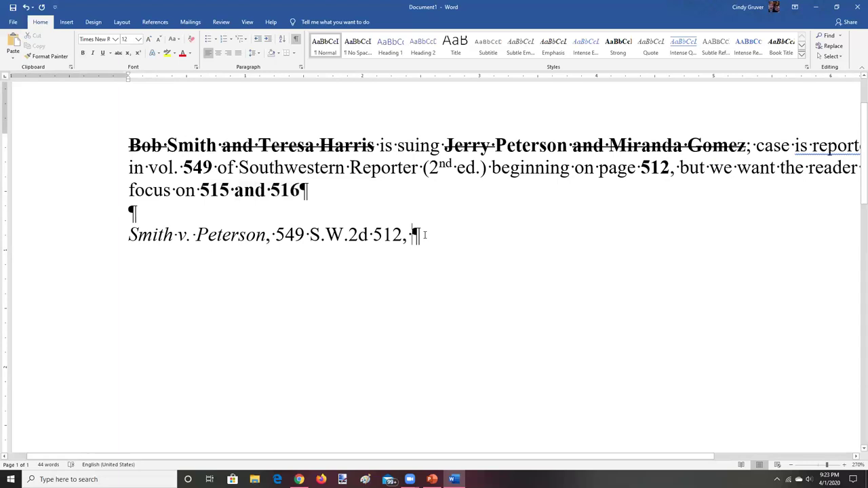
text(515)
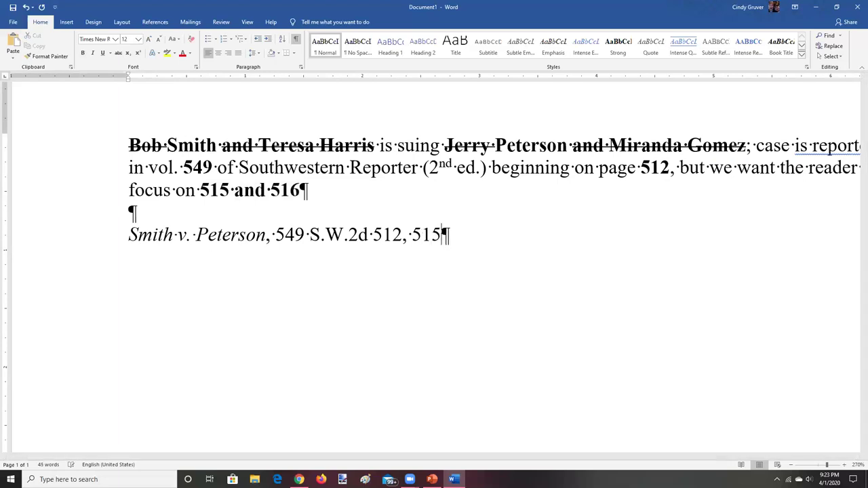
text(-5)
key(BackSpace)
text(16)
click(441, 234)
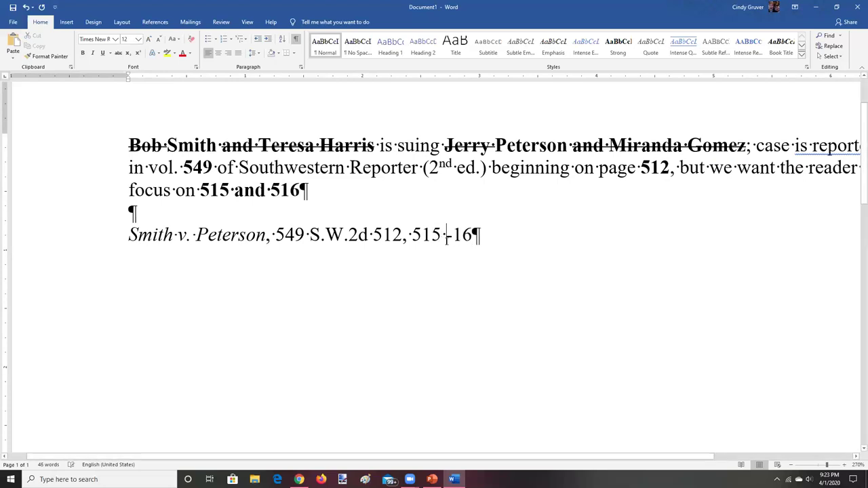
key(BackSpace)
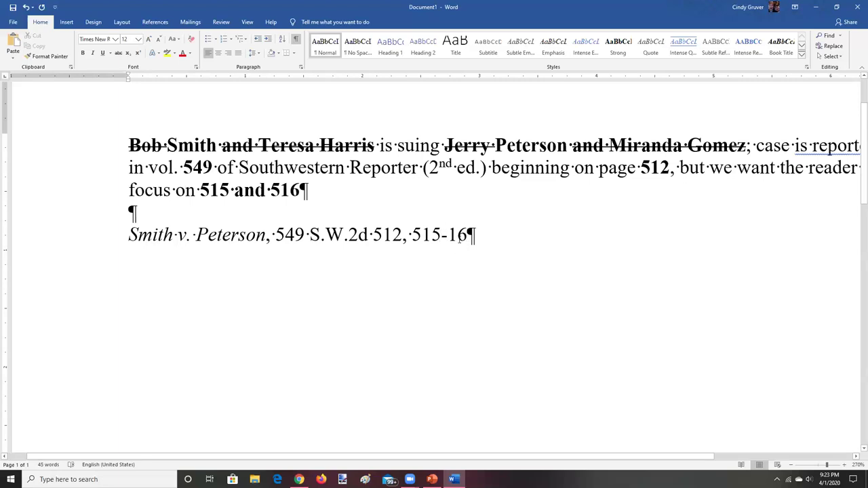
Add an 'En-dash -' line and an 'Em-dash' line below the citation, then blank paragraphs
key(Return)
text(en-dash)
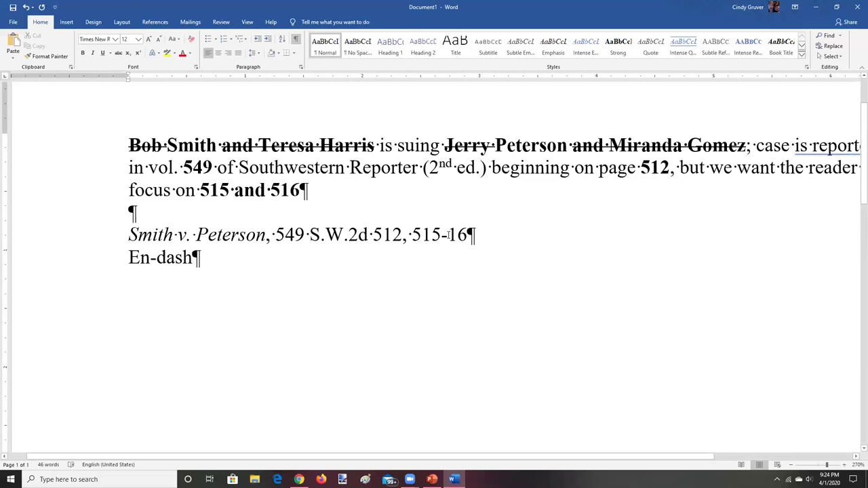
text(_)
key(BackSpace)
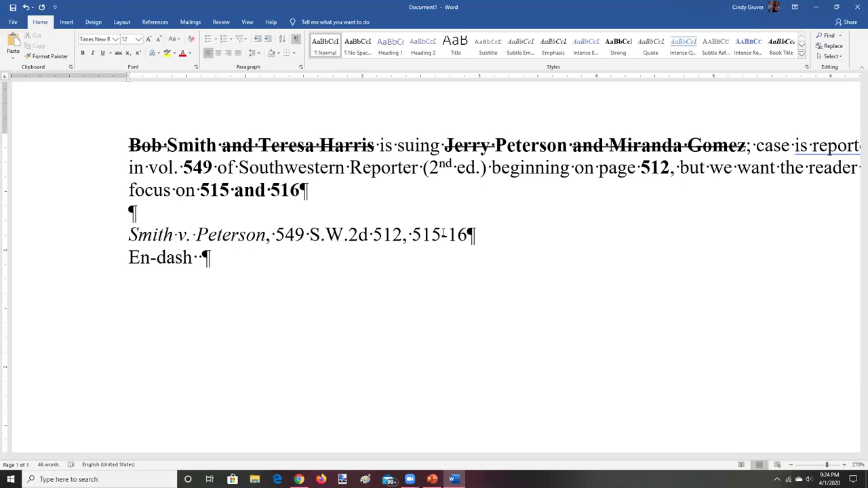
text(-)
key(Return)
text(Em)
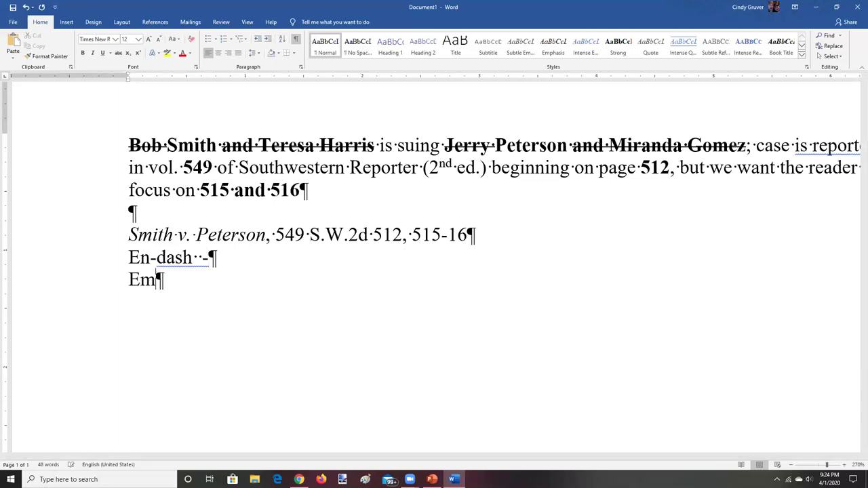
text(-dash)
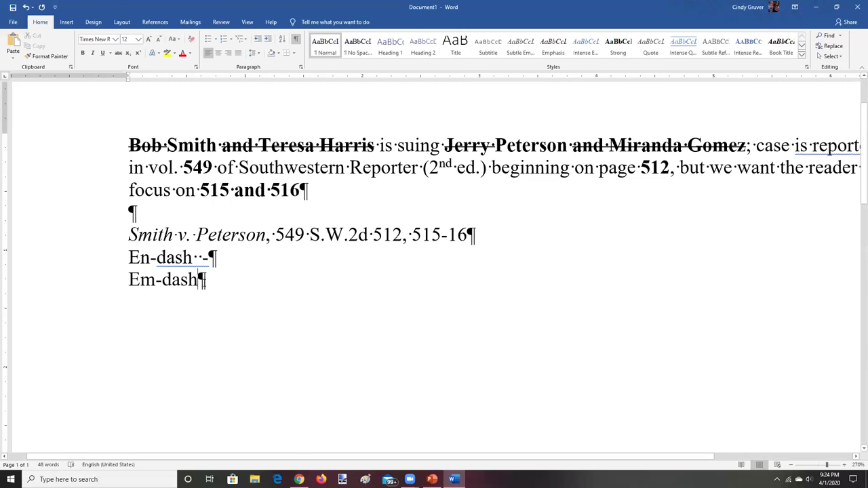
key(Return)
key(Return)
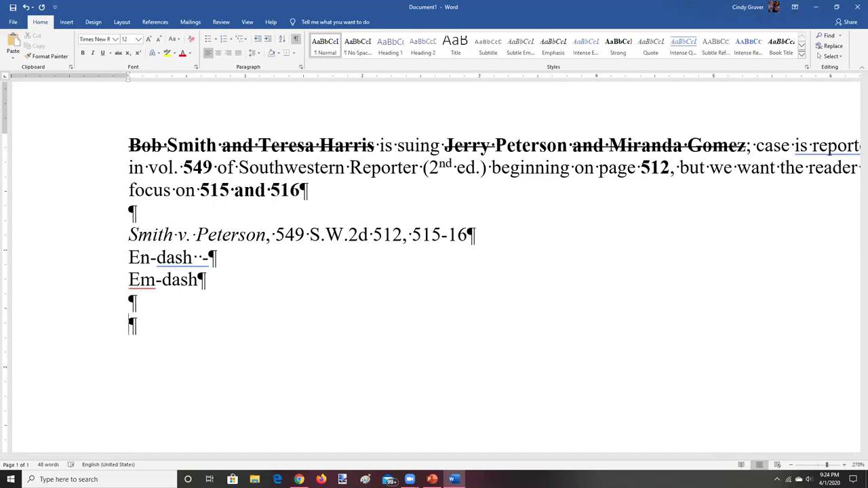
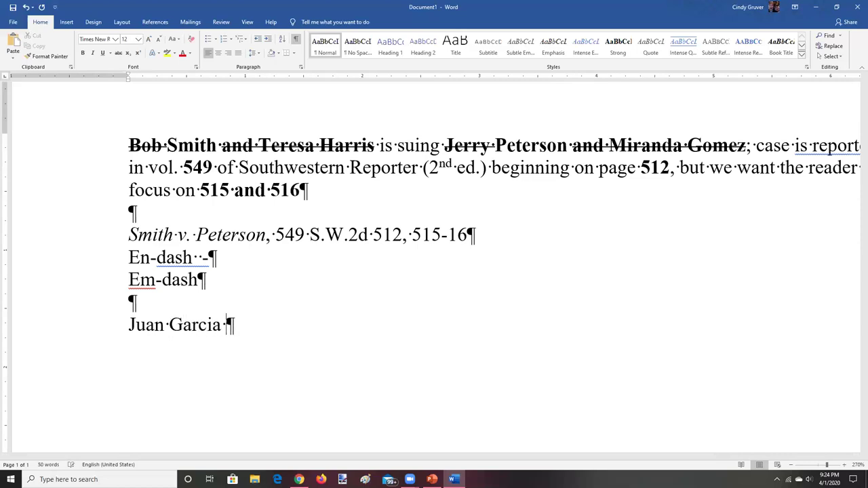
Write that the two plaintiffs are suing Ford Motor Company, correcting the typos
text( and nat)
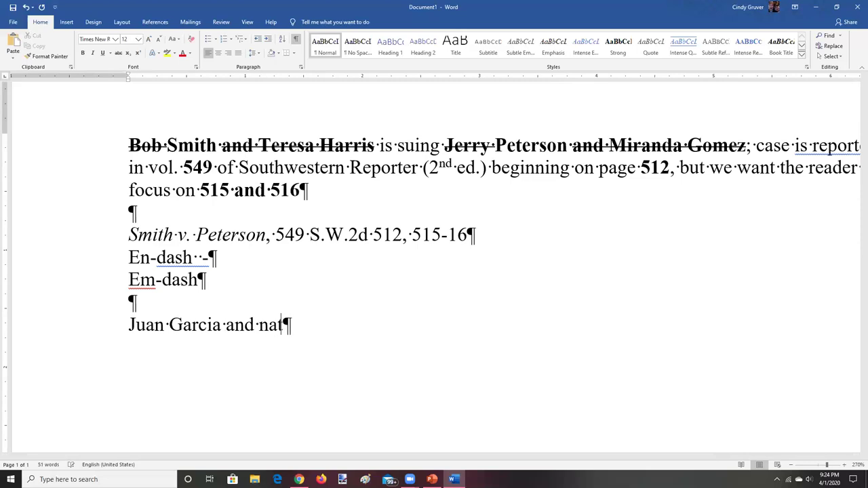
text(ali)
key(BackSpace)
key(BackSpace)
key(BackSpace)
key(BackSpace)
key(BackSpace)
key(BackSpace)
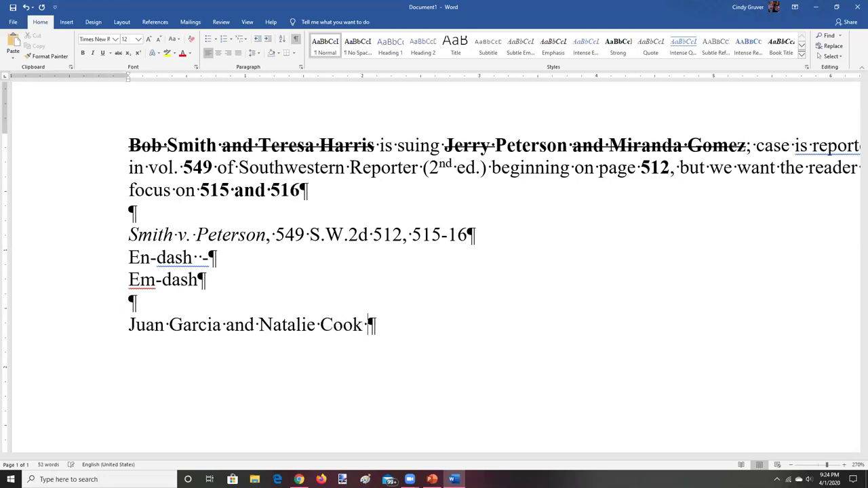
text( are suing )
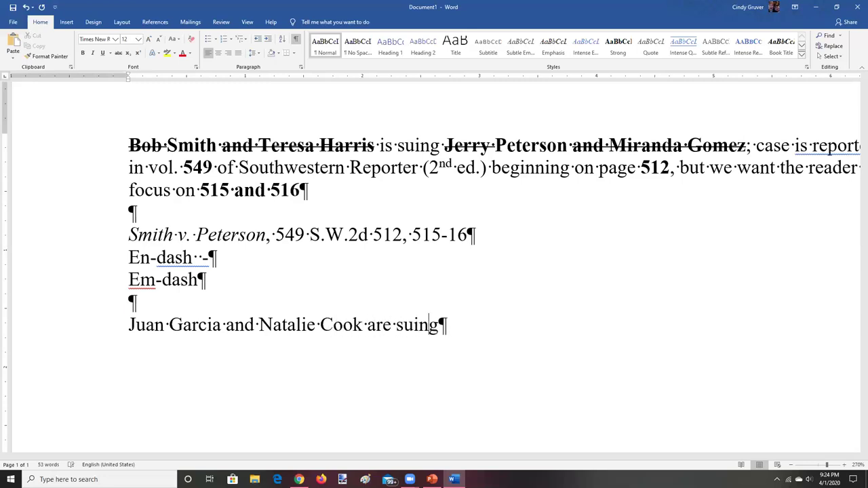
text(Ford )
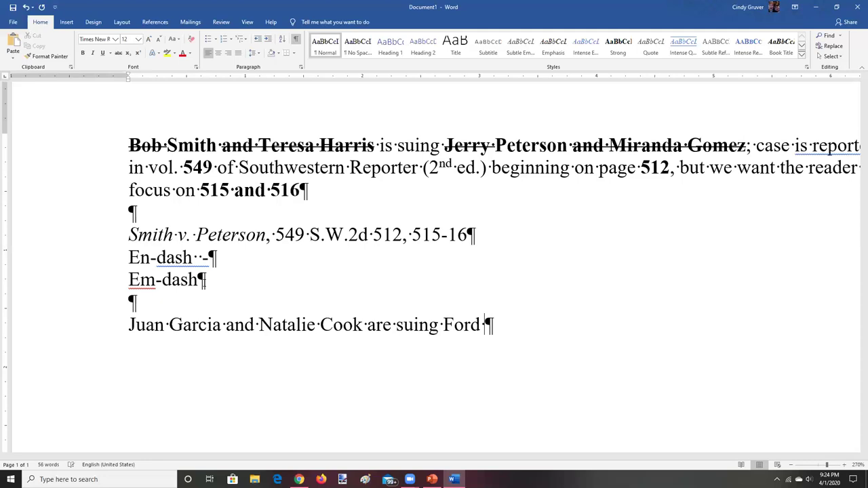
text(Motoer Compnay)
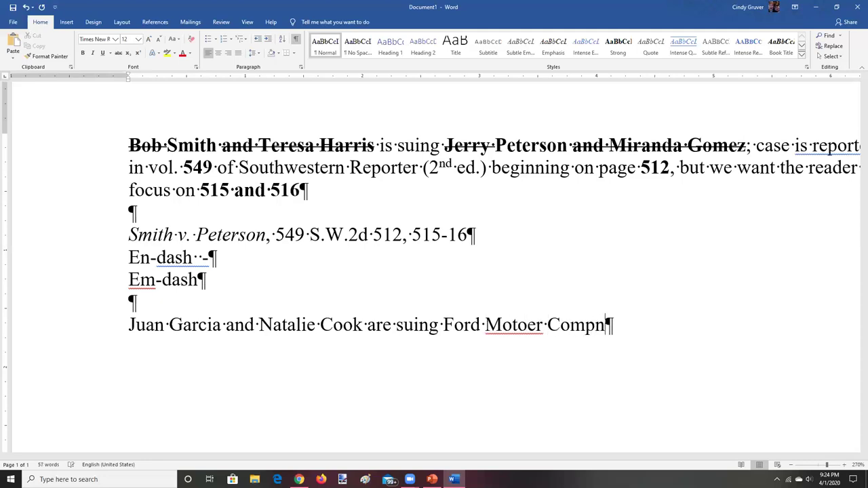
key(BackSpace)
key(BackSpace)
key(BackSpace)
text(any)
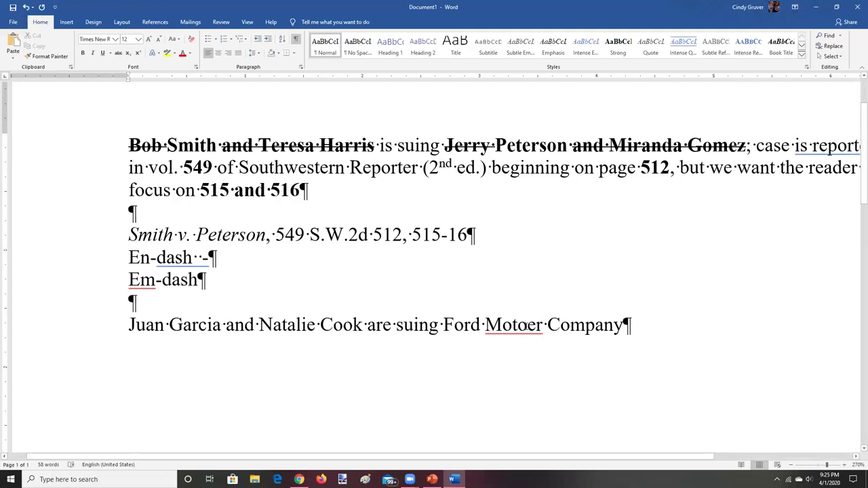
click(535, 324)
key(BackSpace)
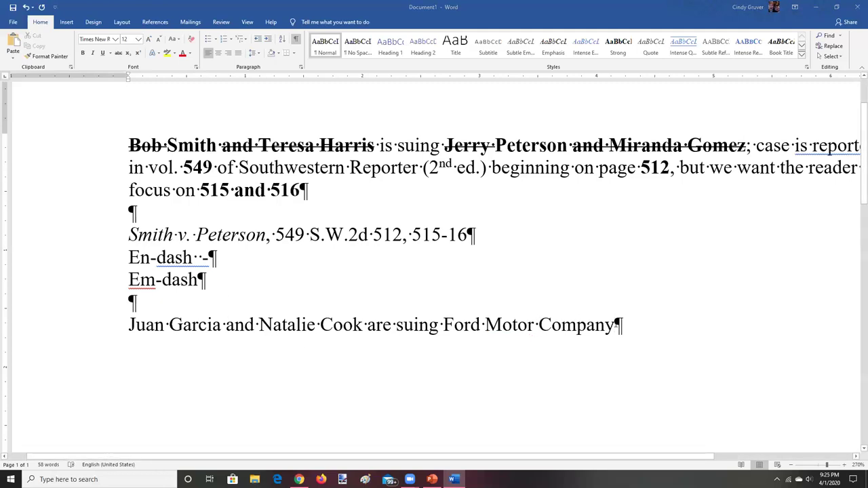
Add 'and Bob's Brake Repair Company, Incorporated' as the second defendant, fixing typos and spacing
text(and )
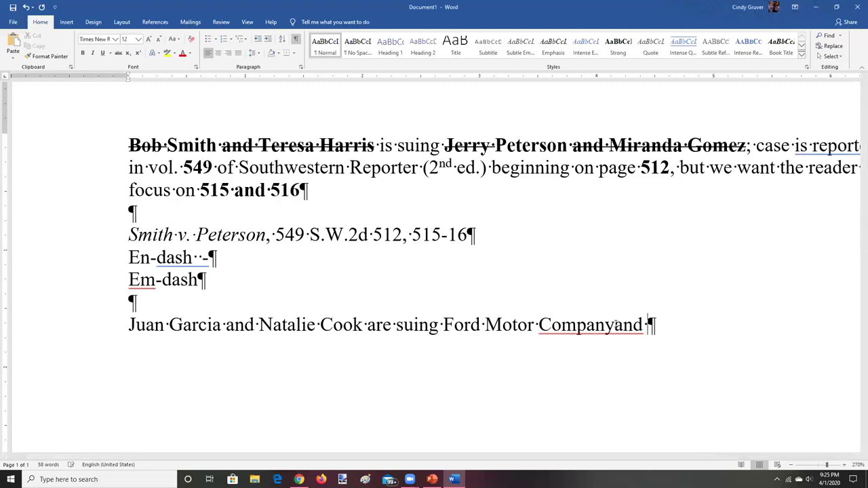
text(Bob)
text('s )
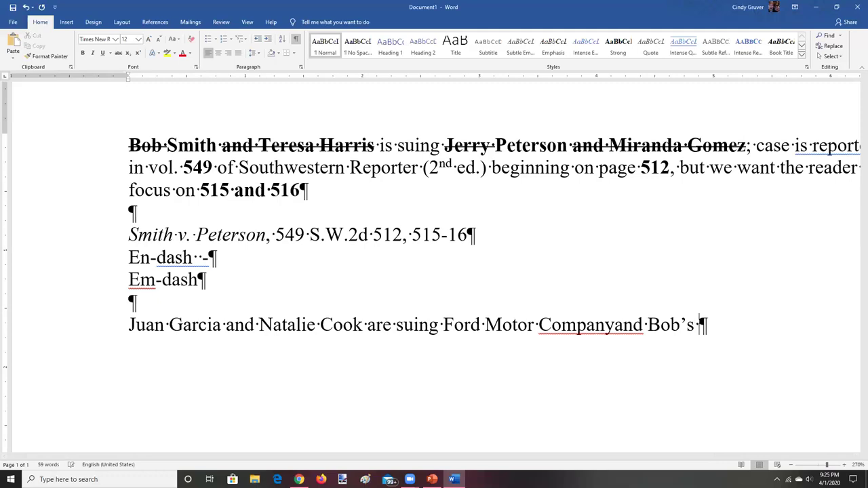
text(Brake Repair Comp)
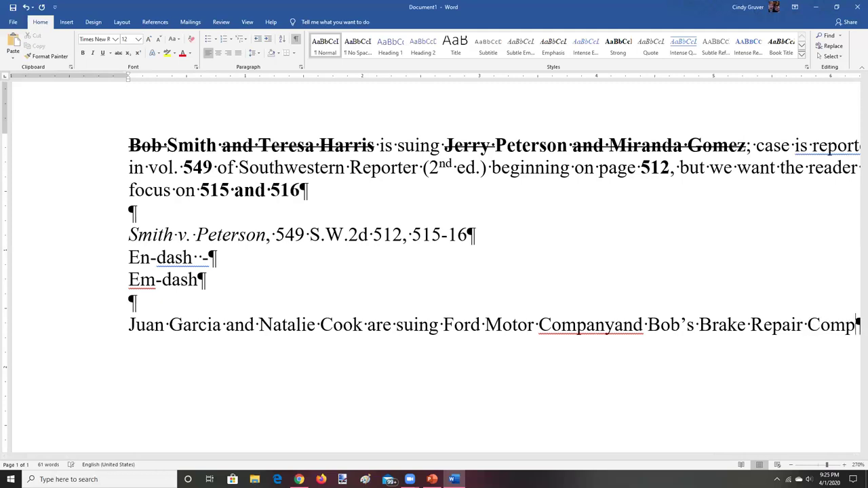
text(any, INcorpor)
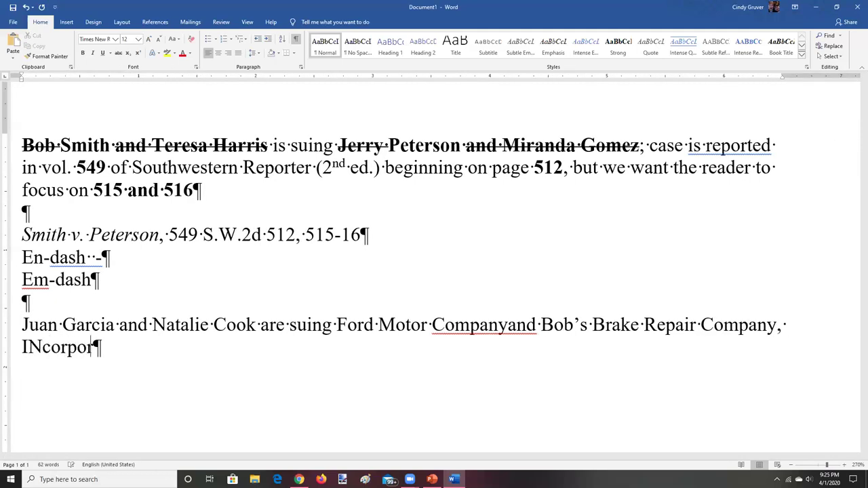
text(ated)
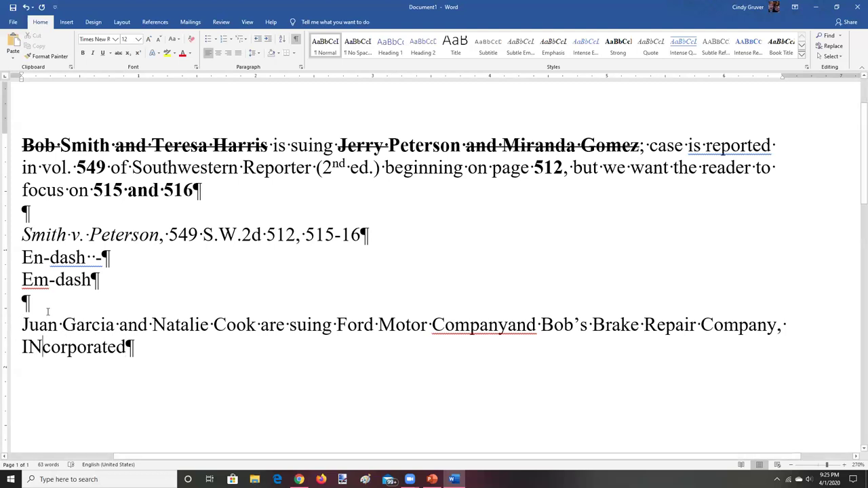
click(38, 347)
key(BackSpace)
key(BackSpace)
text(In)
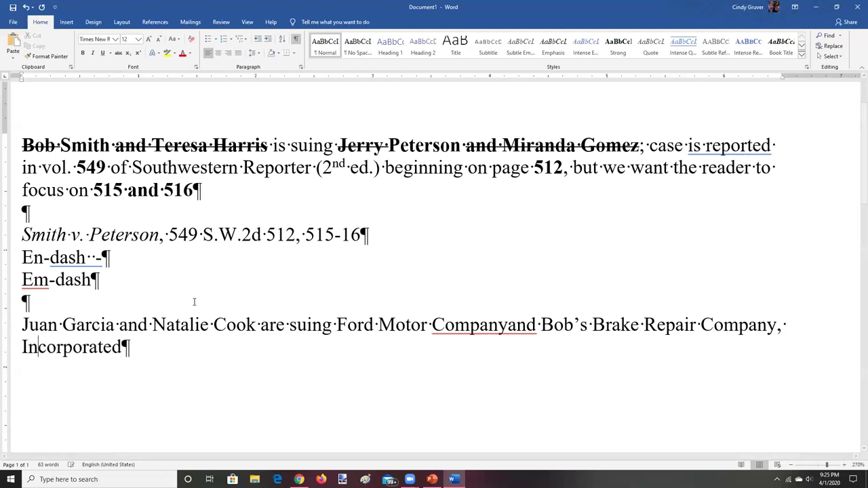
click(507, 326)
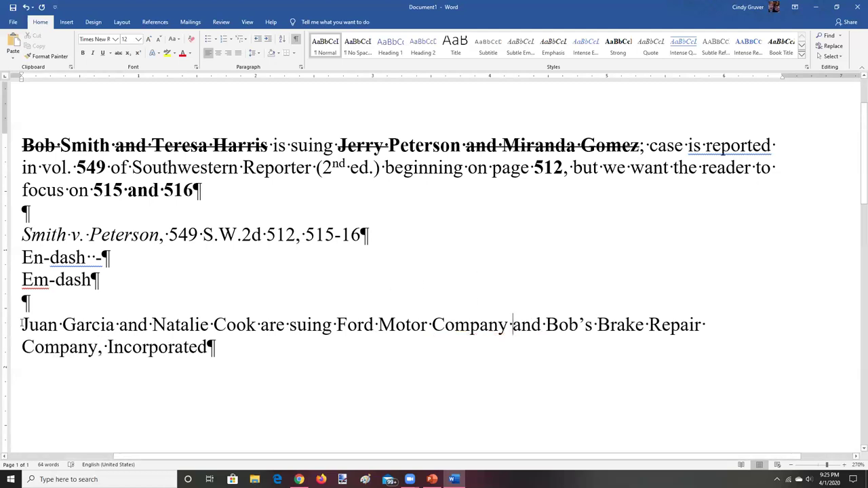
Bold the plaintiffs' and defendants' names and add empty paragraphs below the sentence
drag(22, 324, 126, 326)
drag(184, 326, 260, 326)
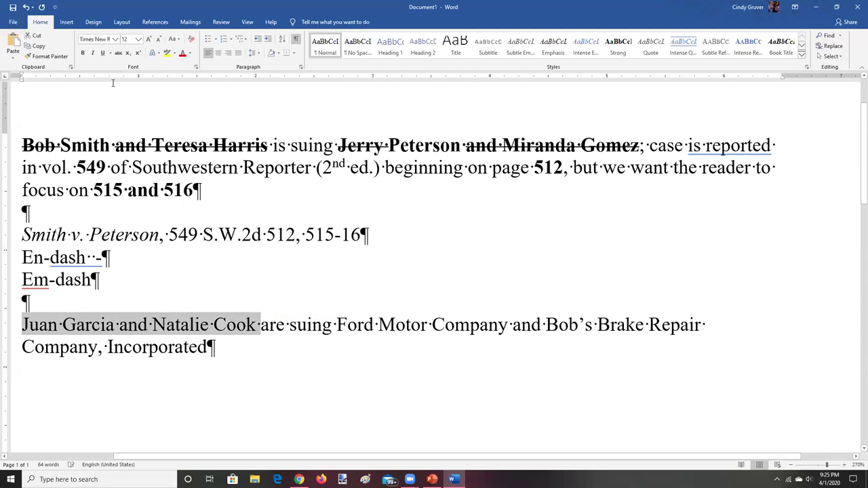
click(83, 54)
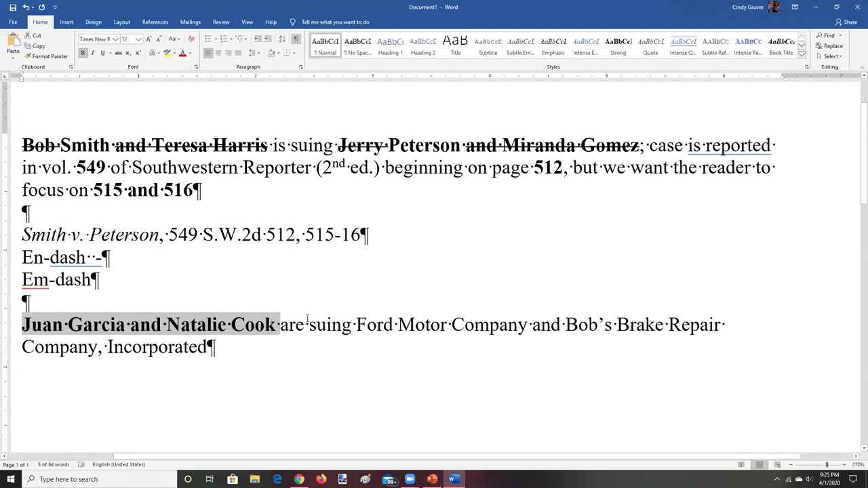
drag(356, 325, 355, 351)
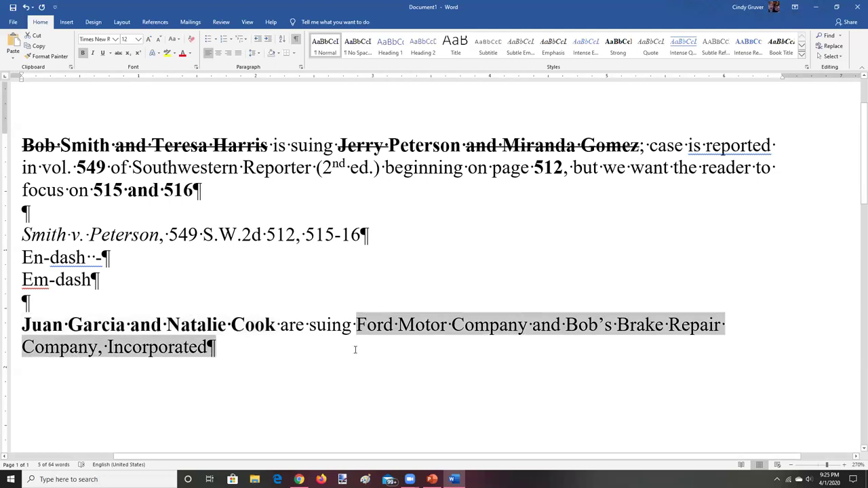
click(83, 54)
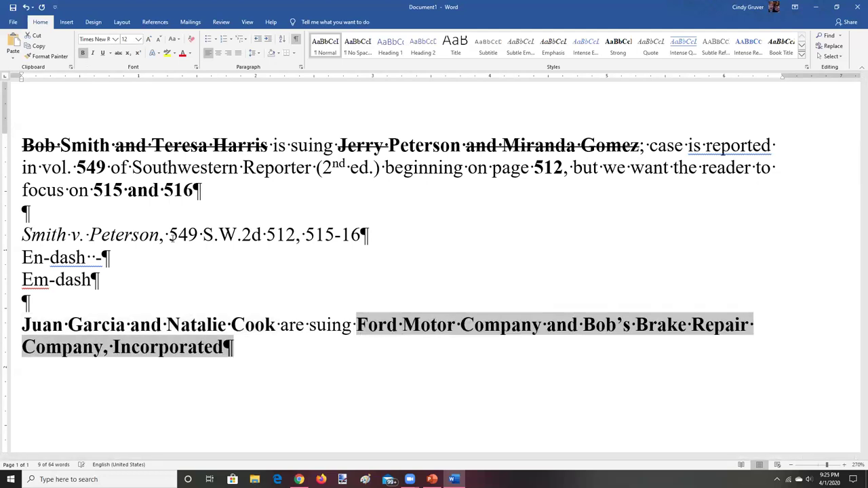
click(227, 357)
key(Return)
key(Return)
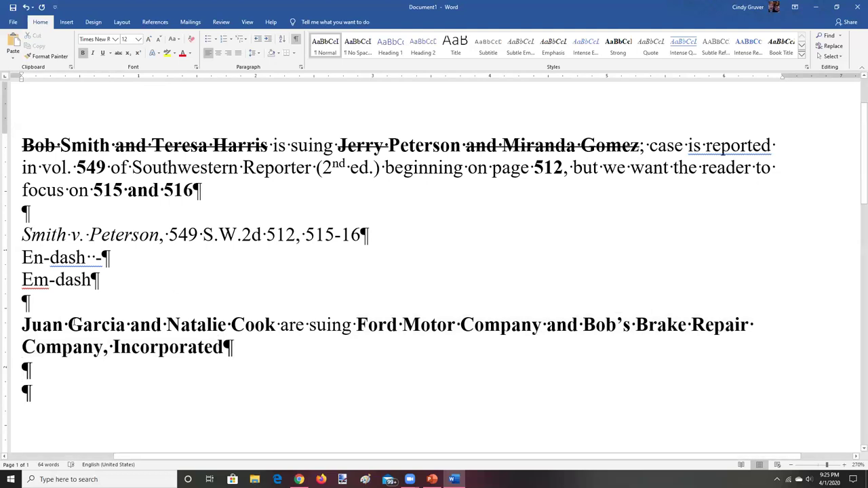
Strike through the dropped parties and first name, and start a new line with the surname and 'v.'
drag(131, 324, 278, 325)
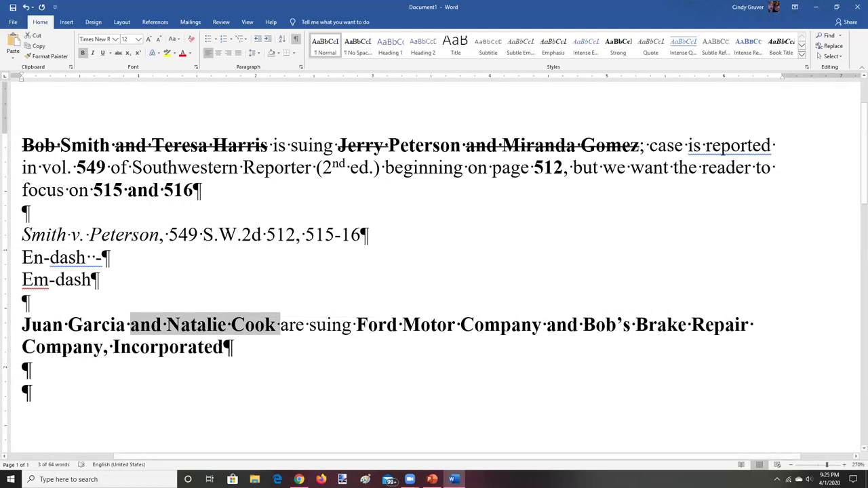
click(118, 53)
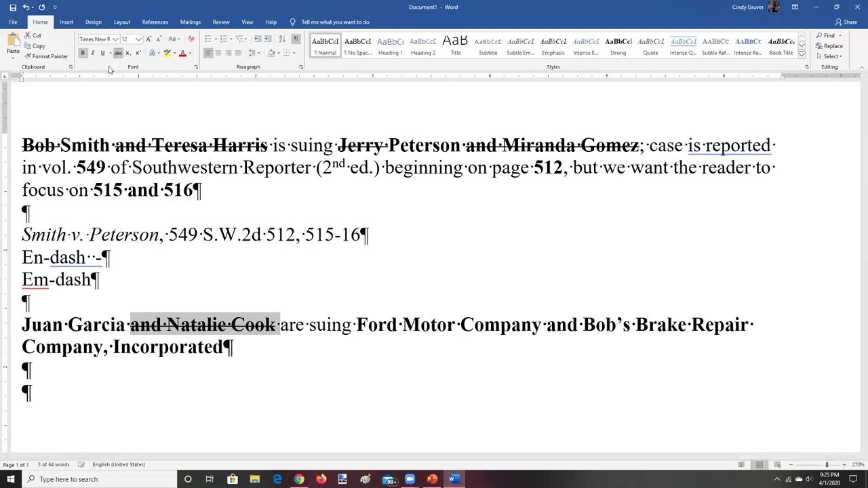
drag(23, 324, 66, 324)
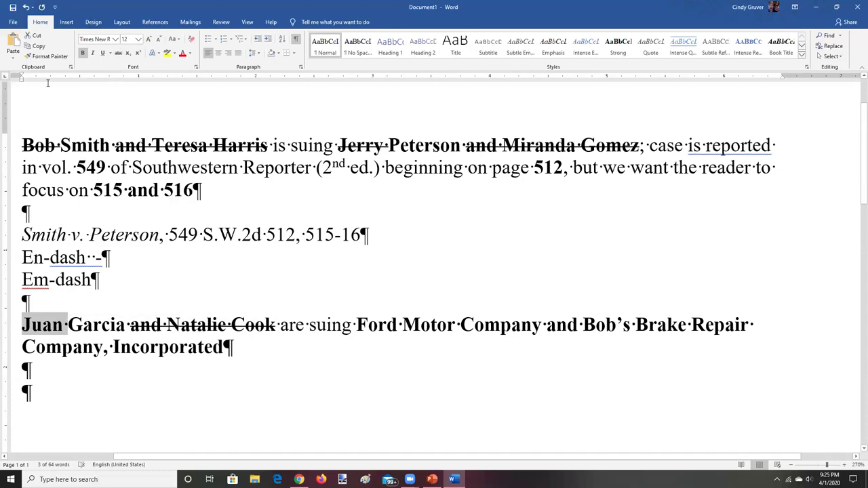
key(ctrl+y)
click(23, 399)
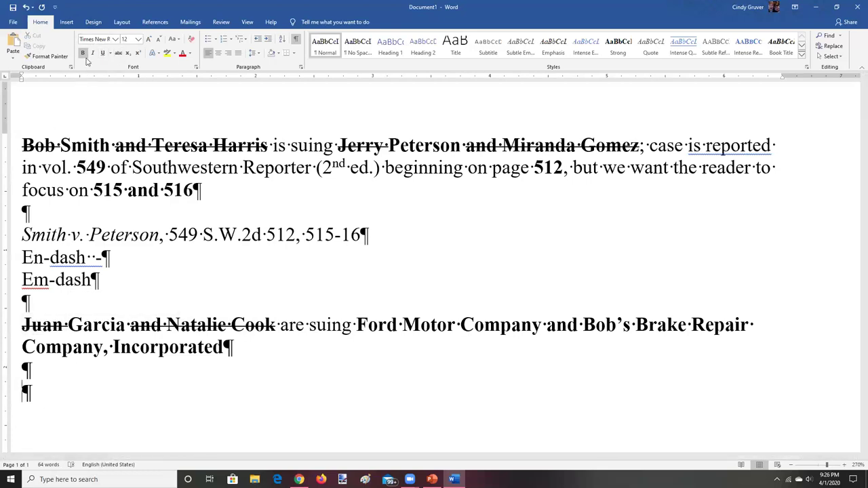
text(Garcia )
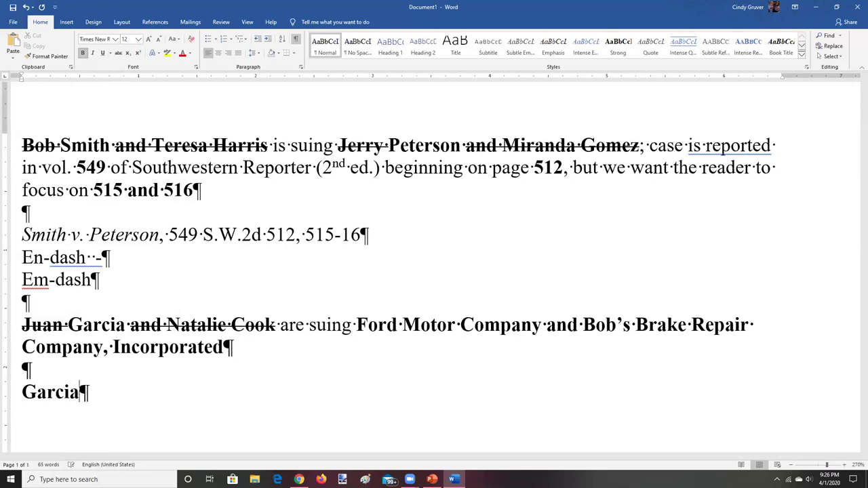
text(v.)
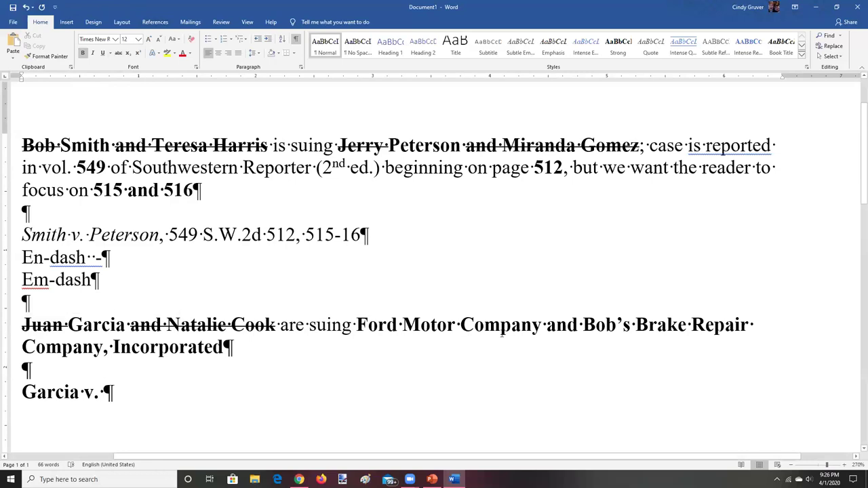
drag(548, 324, 548, 344)
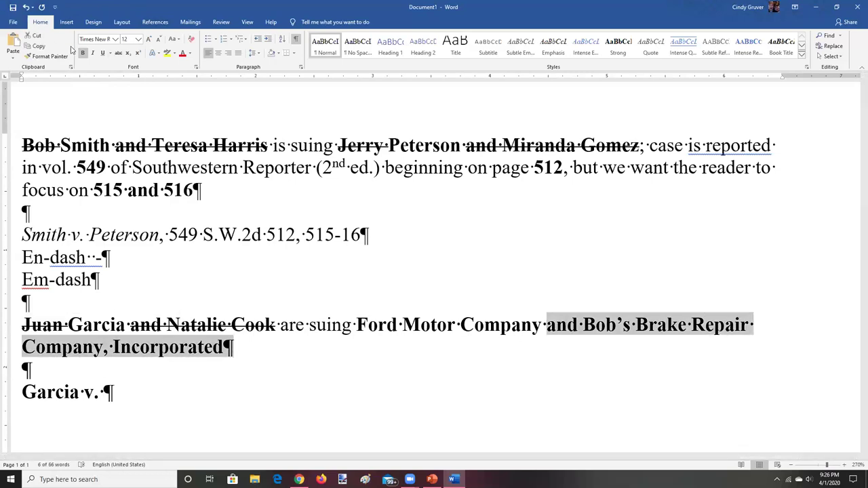
click(118, 54)
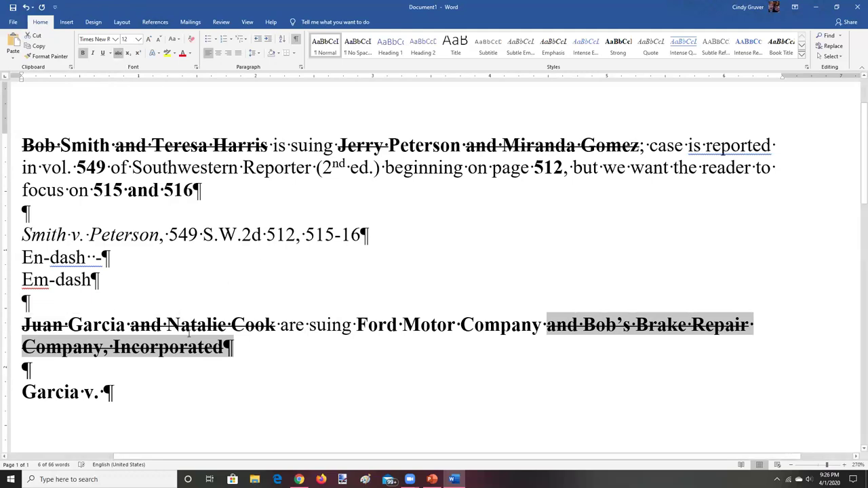
click(104, 392)
Complete the case-name line with 'Ford Motor Co.,', inserting the missing space after Ford
text(Ford)
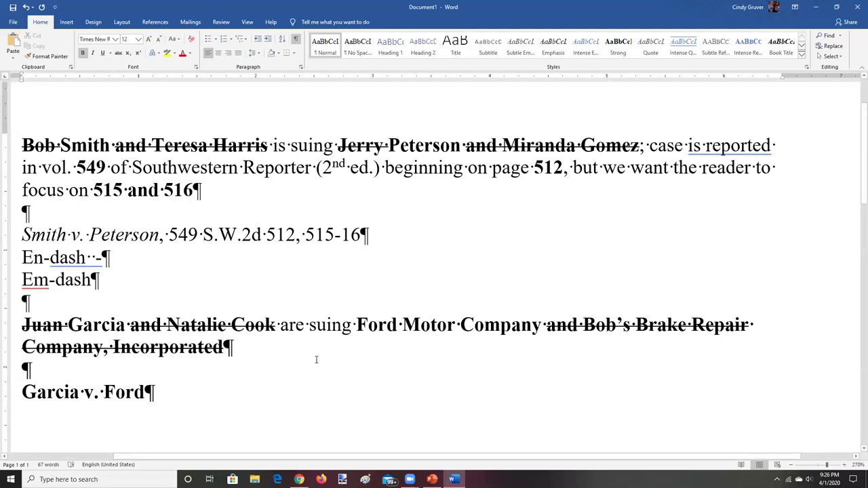
text(Motor)
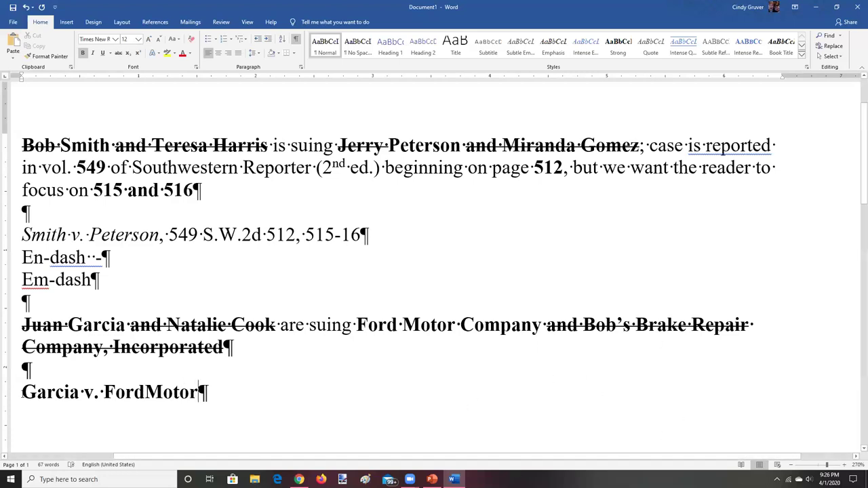
click(146, 392)
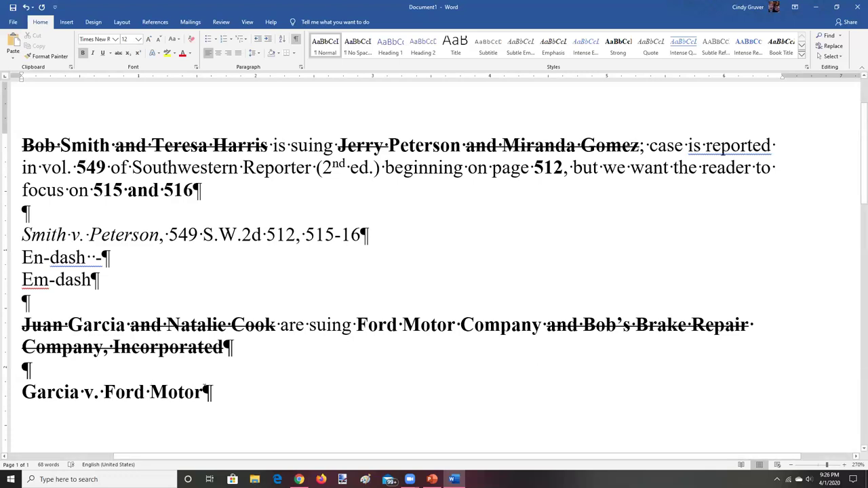
text(.,)
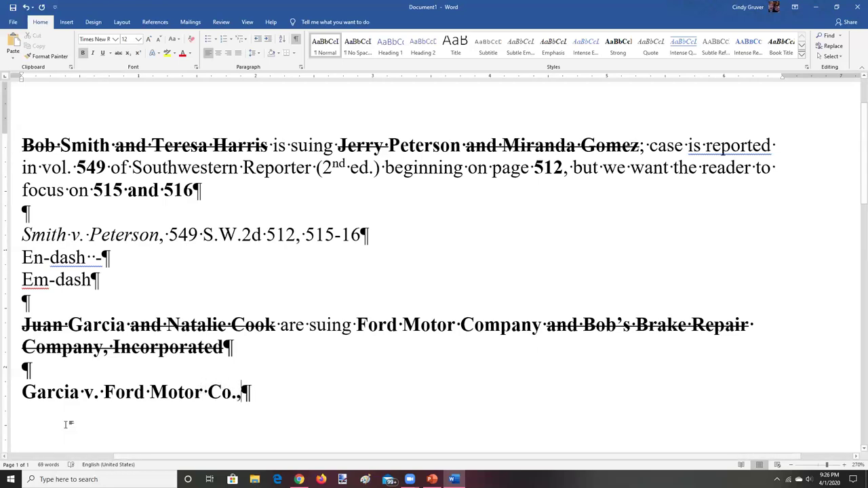
drag(22, 392, 7, 393)
click(236, 398)
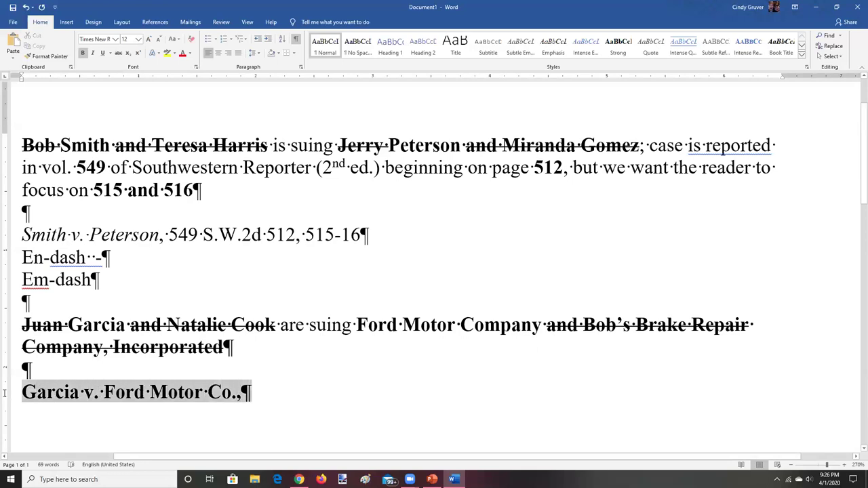
Italicize the whole 'v. Ford Motor Co.,' case-name line
click(240, 394)
drag(237, 396, 145, 403)
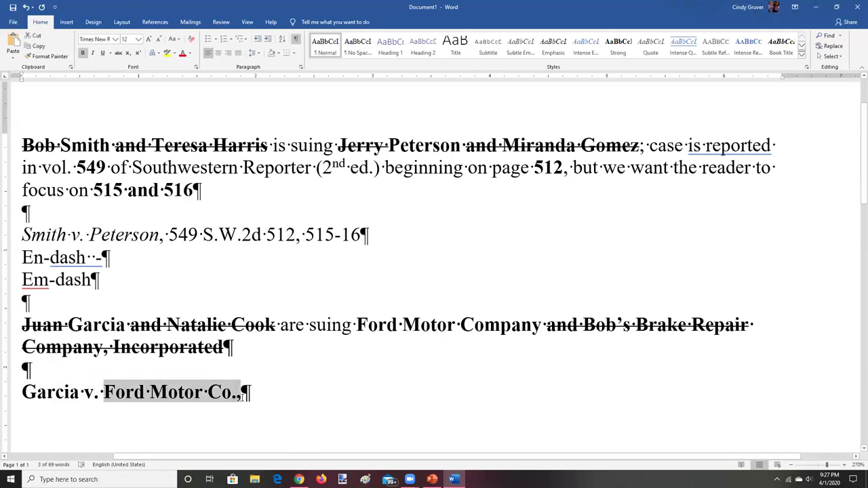
drag(22, 397, 249, 397)
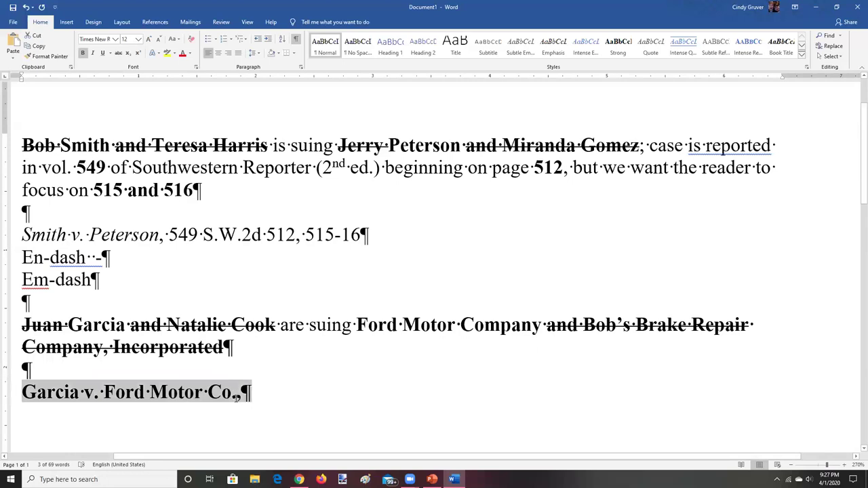
click(92, 53)
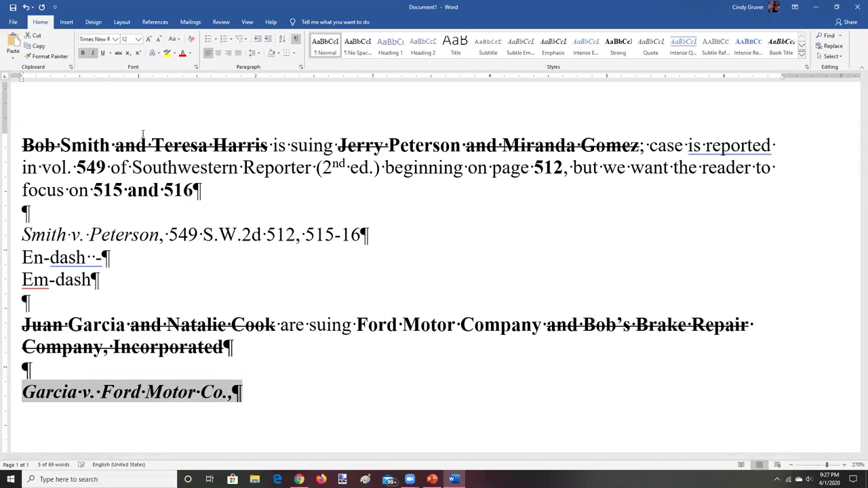
click(230, 396)
Adjust the trailing comma's italics, remove bold from the case-name line, and switch to Chrome
drag(233, 394, 227, 394)
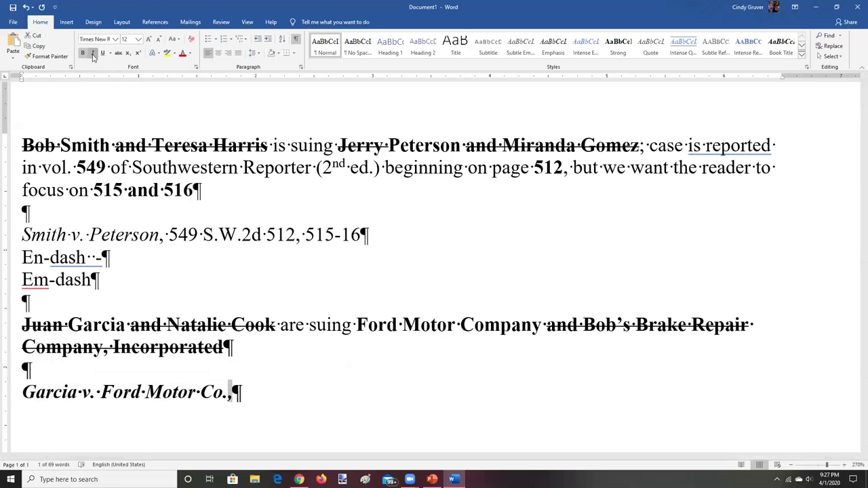
click(268, 409)
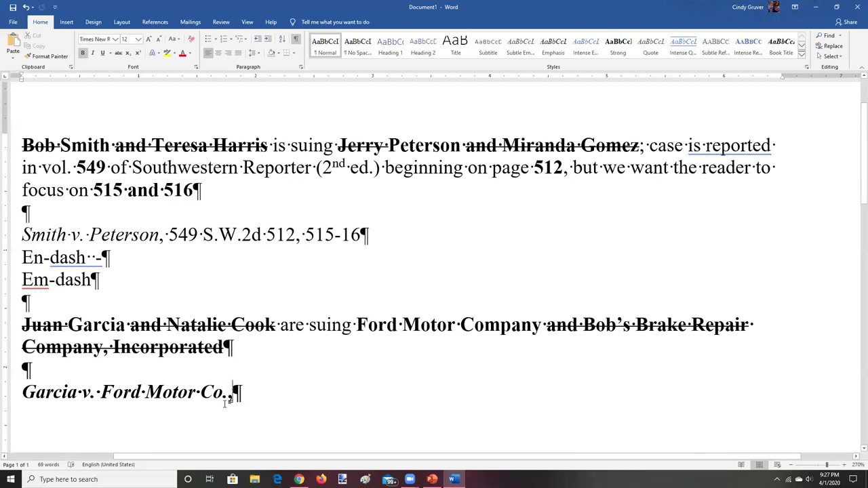
drag(227, 394, 234, 393)
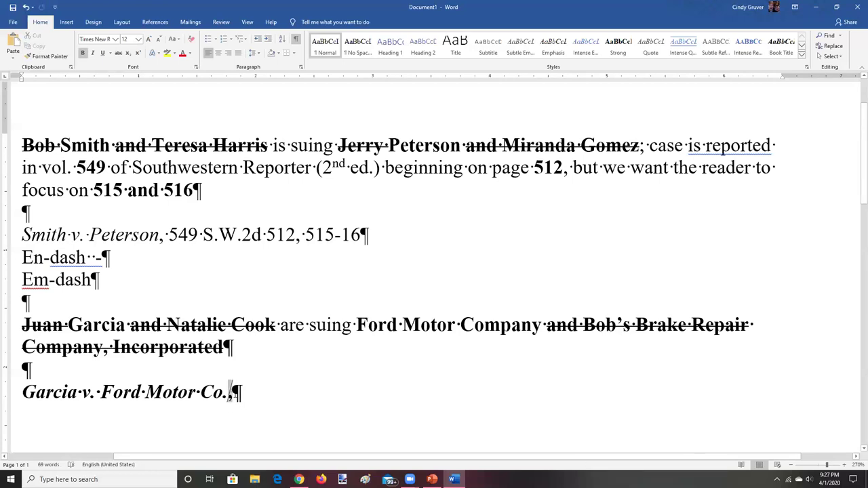
click(92, 54)
click(93, 53)
click(270, 377)
drag(22, 392, 242, 392)
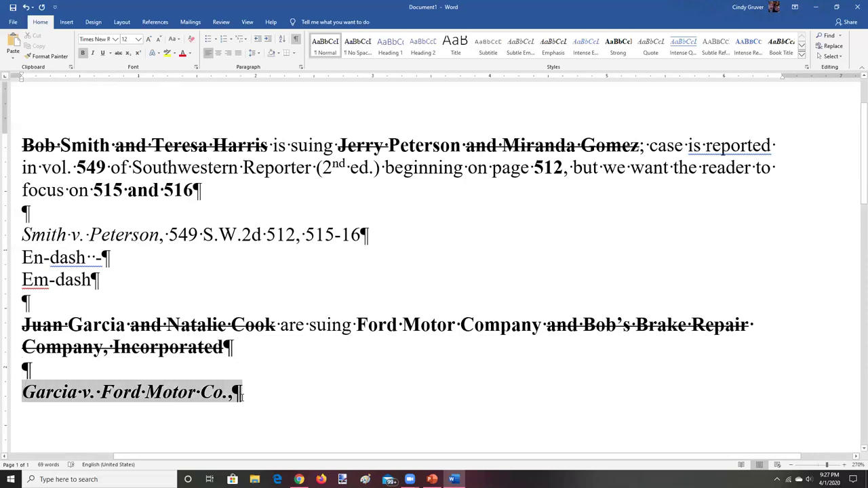
click(83, 53)
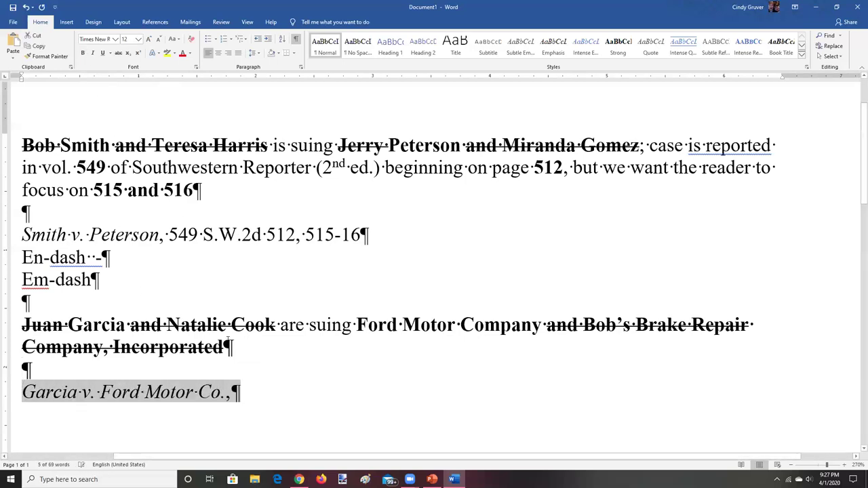
click(241, 396)
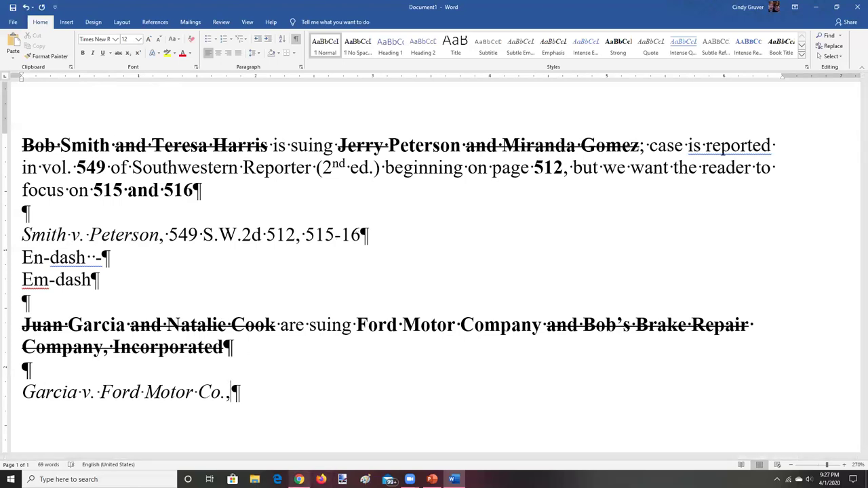
click(299, 479)
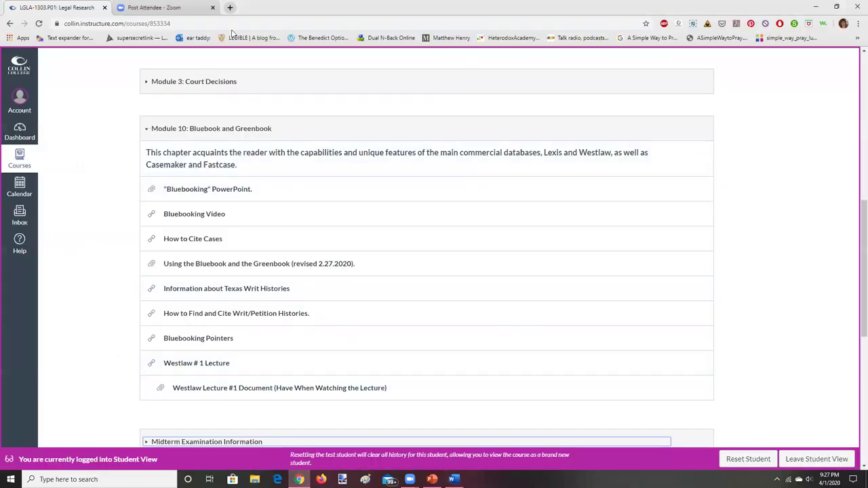
Search 'westlaw login for attorneys' in a new tab and sign in through Westlaw Sign In
click(230, 8)
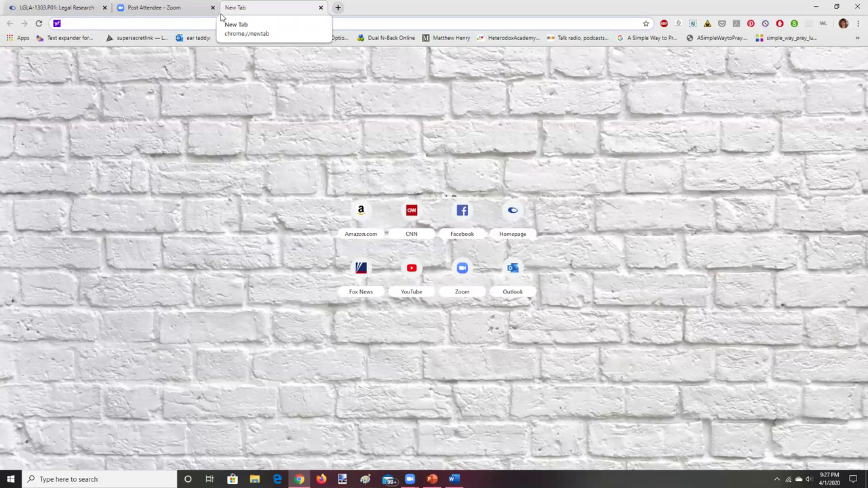
text(westlaw)
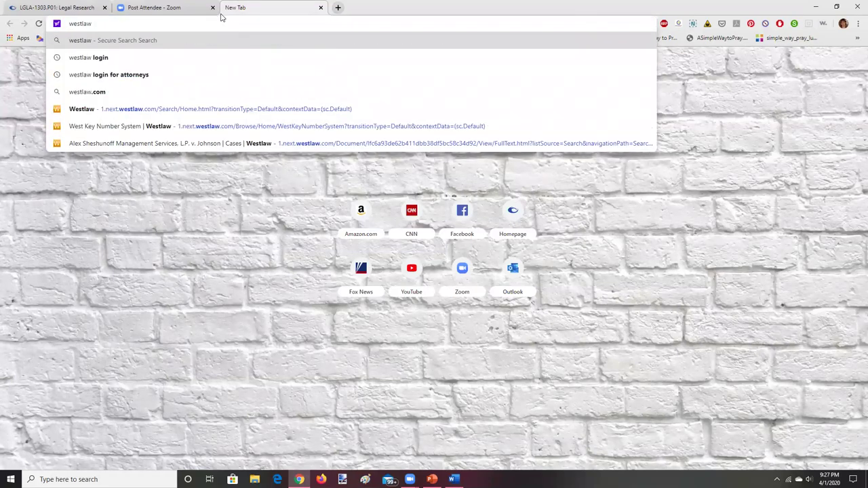
key(Down)
key(Down)
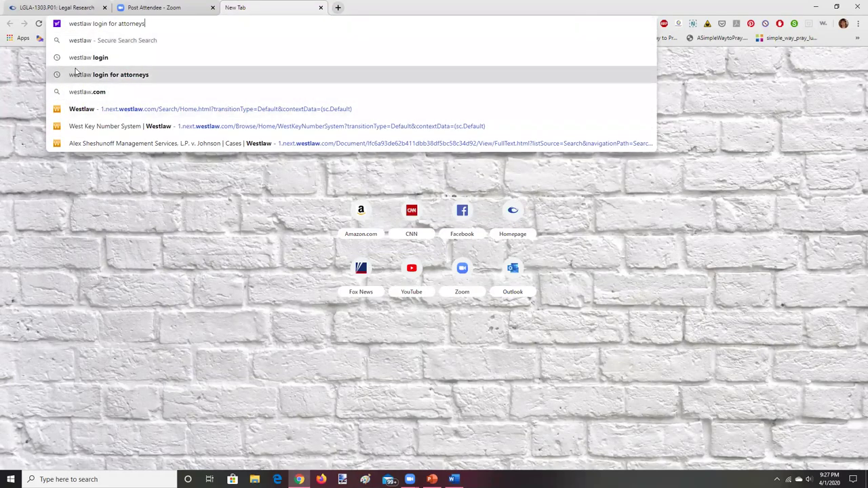
key(Return)
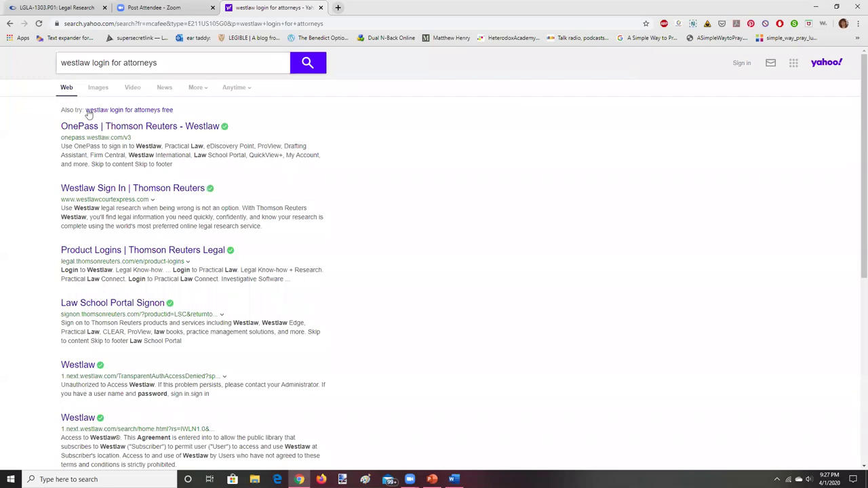
click(100, 193)
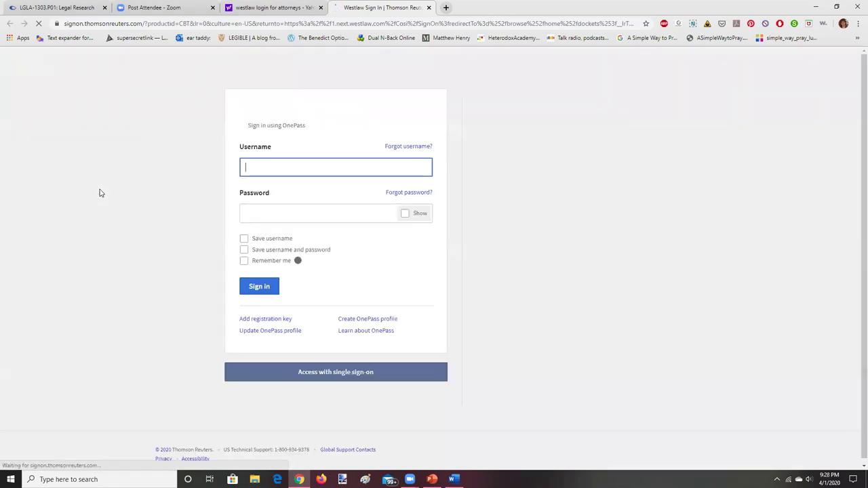
click(257, 289)
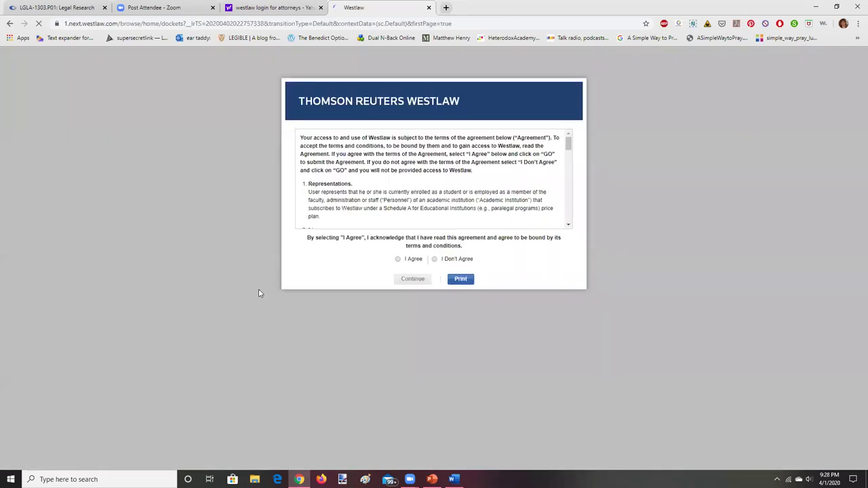
Accept the terms, continue with client ID LGLA 1303, dismiss the welcome popup, and return home
click(398, 259)
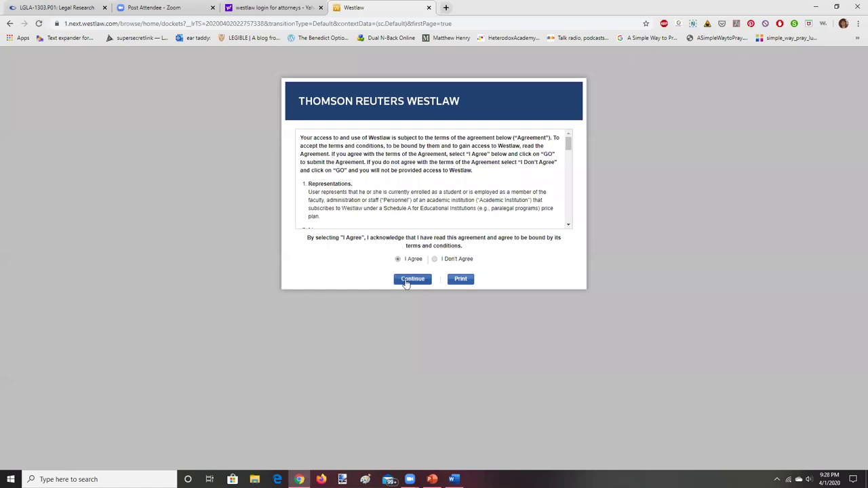
click(407, 281)
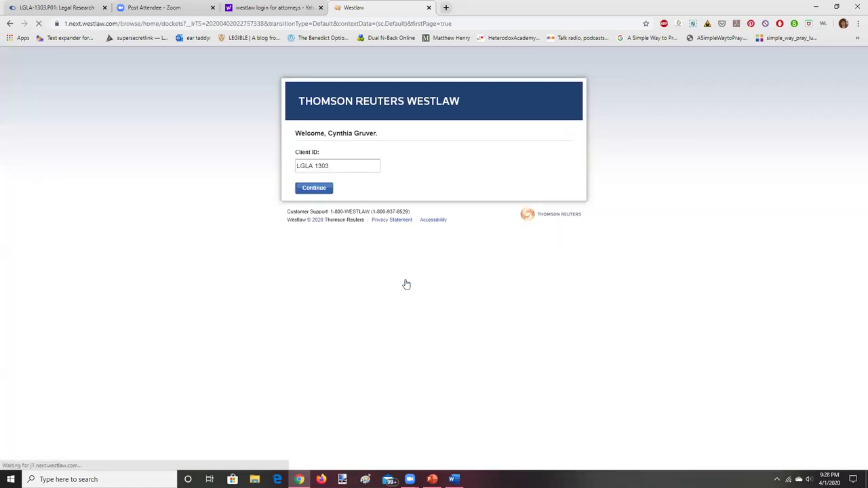
click(314, 191)
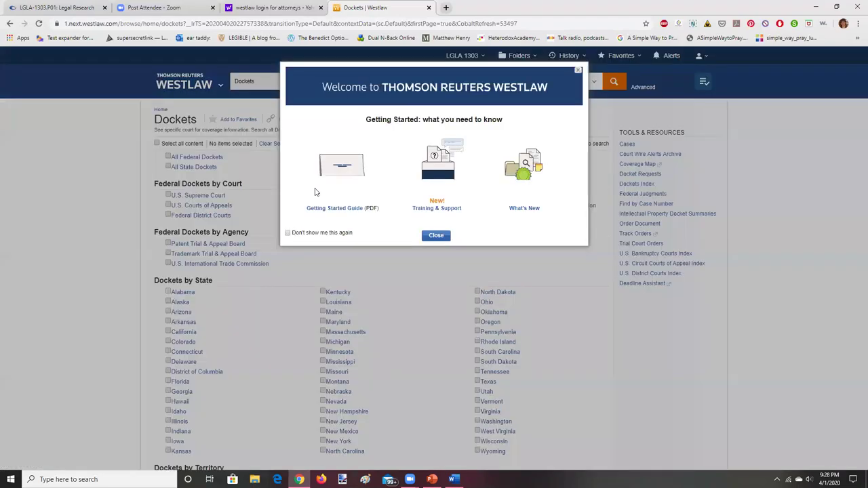
click(579, 70)
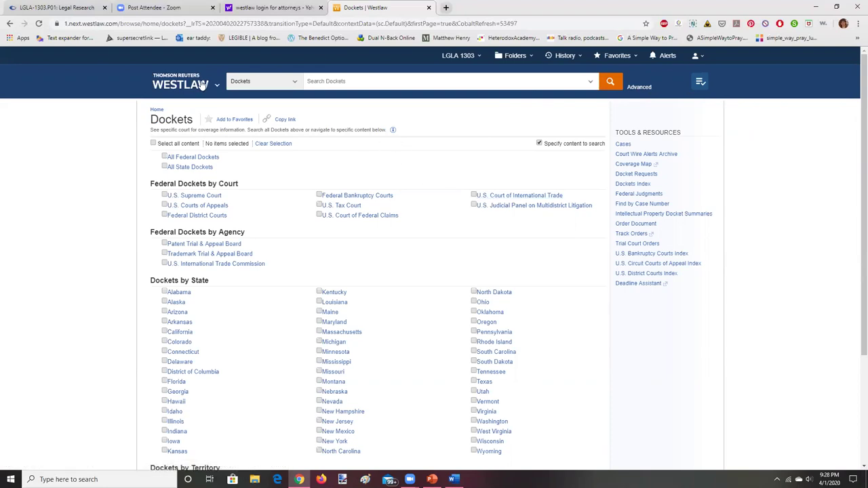
click(177, 84)
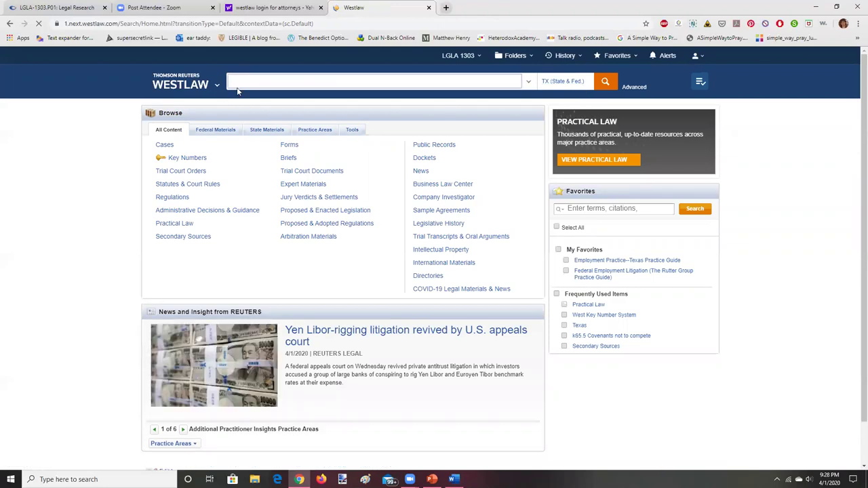
Open the Alex Sheshunoff Management Services case, copy its citation and caption, and add blank lines in Word
text(sheshunoff)
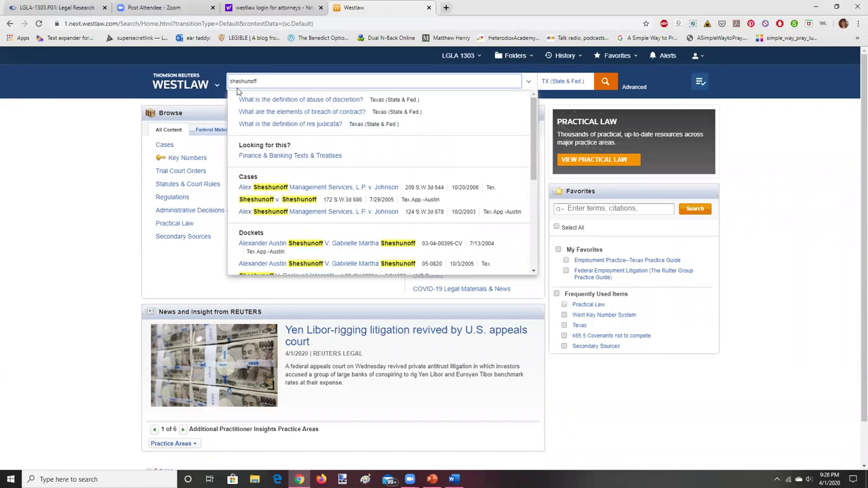
click(314, 187)
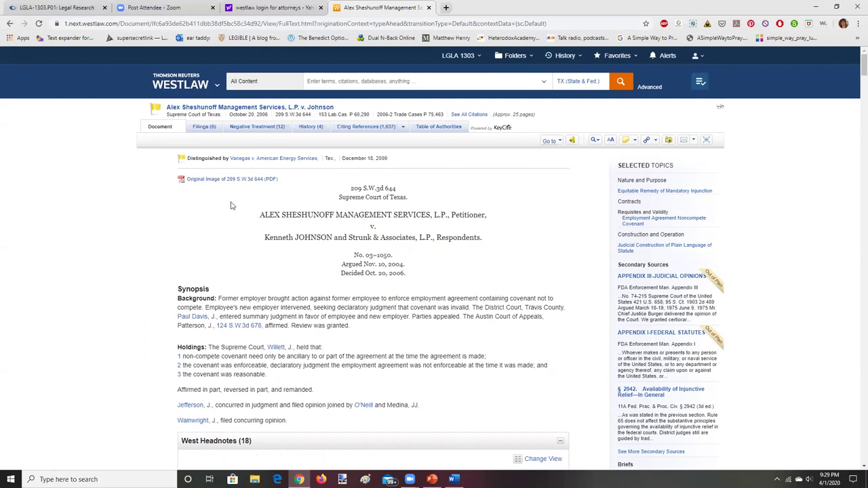
drag(350, 188, 491, 240)
right_click(391, 197)
click(401, 205)
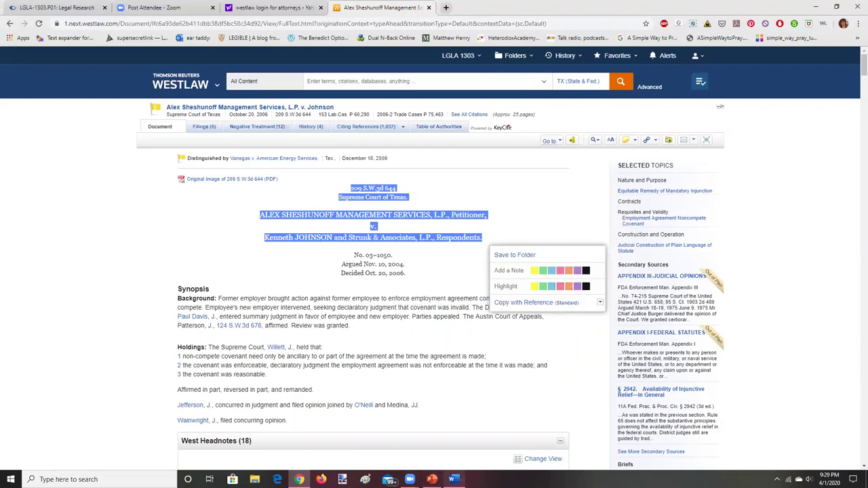
click(453, 479)
key(Return)
key(Return)
key(Return)
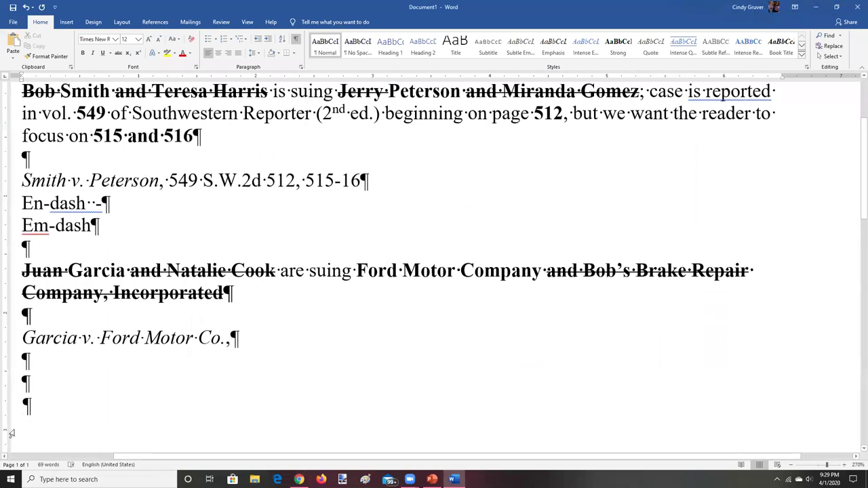
Paste the copied caption as plain text and delete the Supreme Court of Texas line
right_click(27, 405)
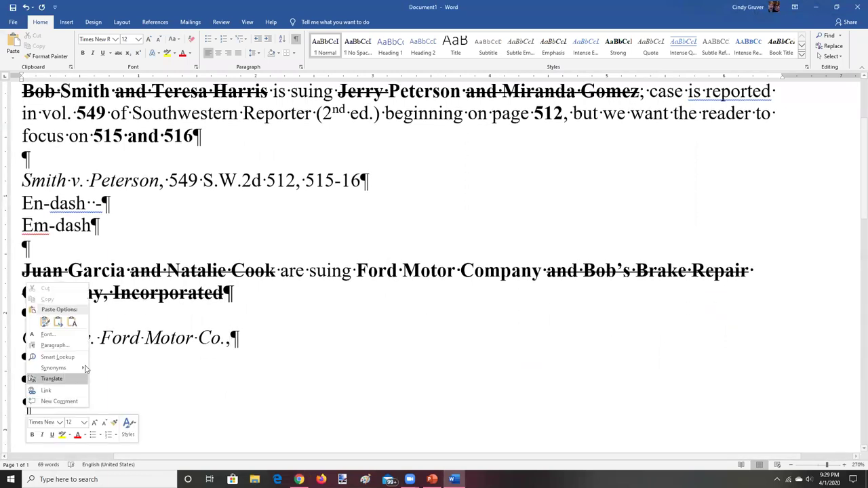
click(71, 322)
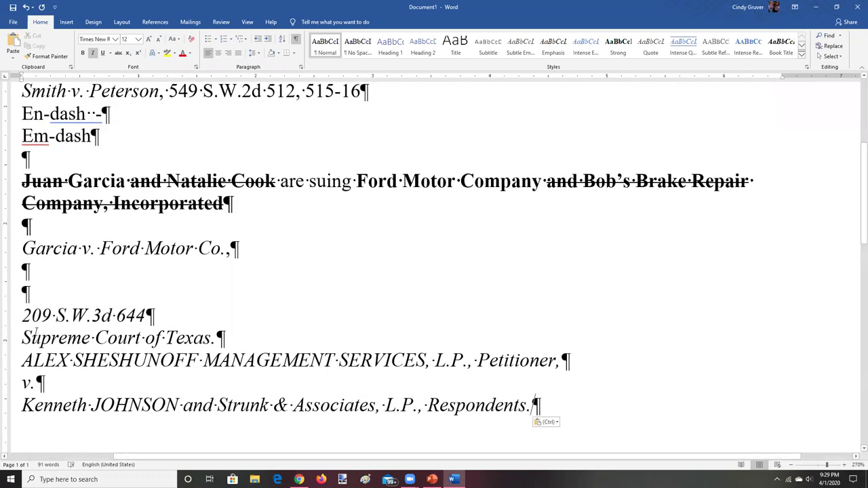
drag(24, 332, 232, 342)
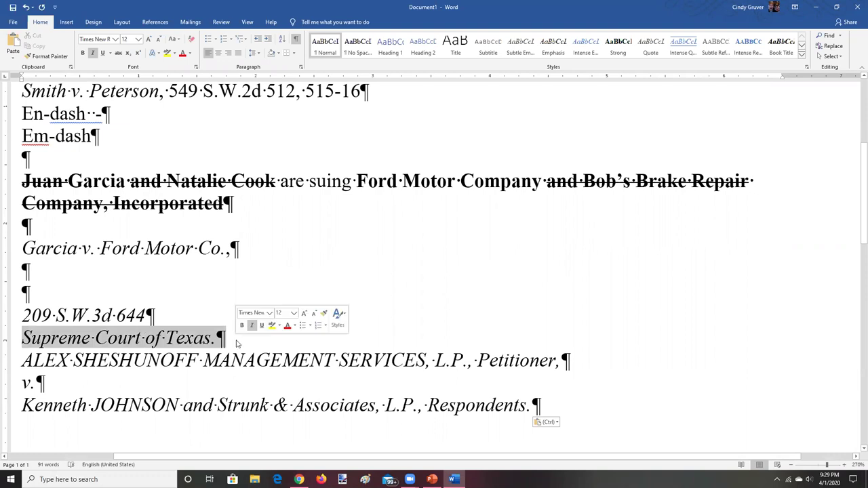
key(Delete)
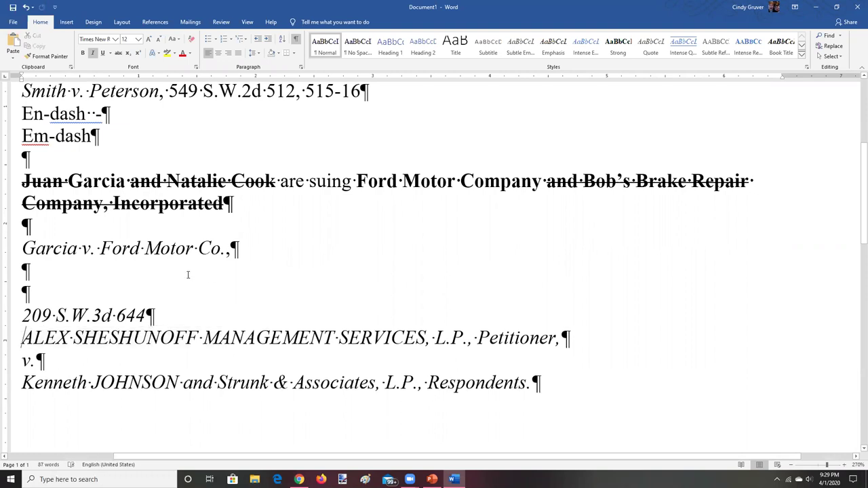
Move the 209 S.W.3d 644 line to follow 'Respondents.' as plain text
drag(22, 316, 155, 316)
right_click(113, 325)
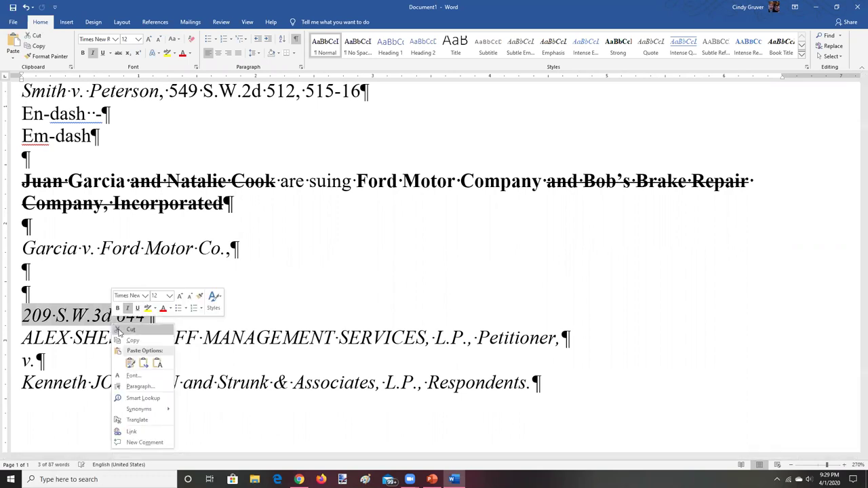
click(129, 329)
click(535, 360)
right_click(536, 363)
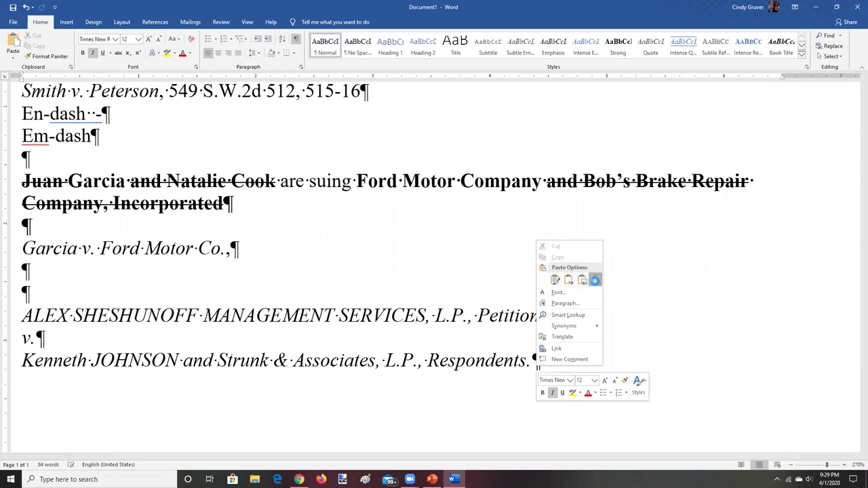
click(595, 280)
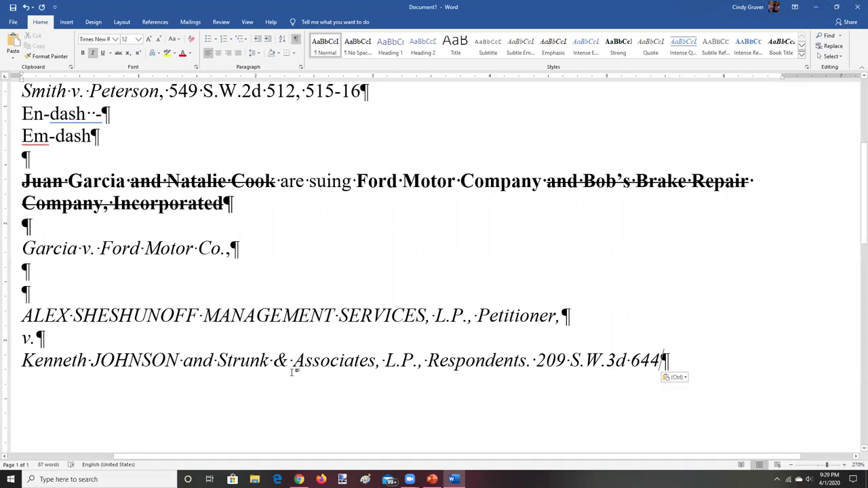
click(22, 316)
Delete 'Petitioner,' and join the v. line onto the ALEX SHESHUNOFF MANAGEMENT SERVICES, L.P. line
drag(24, 315, 426, 319)
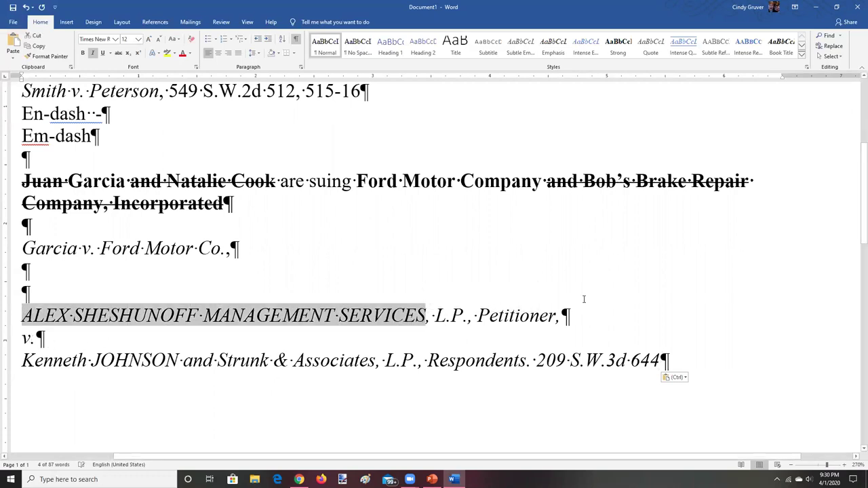
click(563, 316)
key(BackSpace)
key(BackSpace)
key(BackSpace)
key(BackSpace)
key(BackSpace)
key(BackSpace)
key(BackSpace)
key(BackSpace)
key(BackSpace)
key(BackSpace)
key(BackSpace)
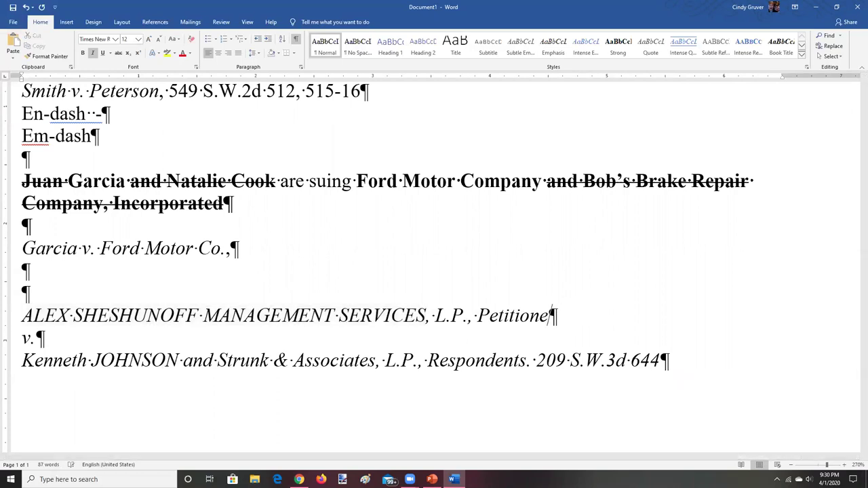
key(BackSpace)
key(BackSpace)
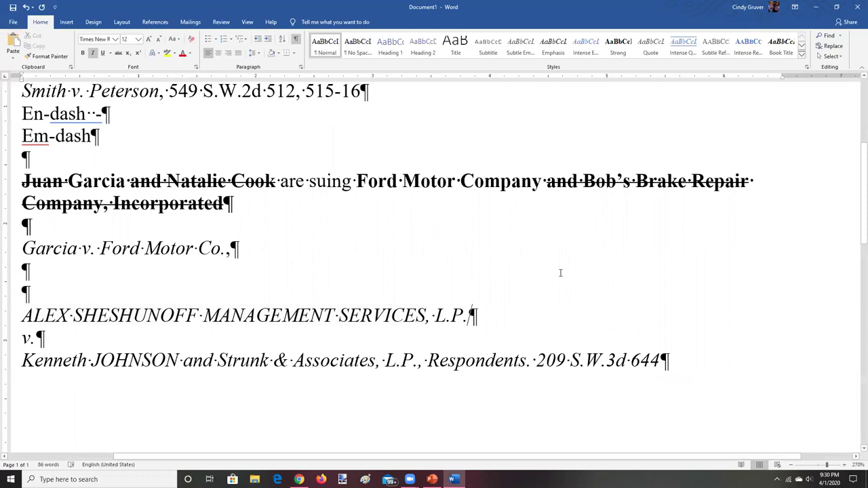
click(19, 339)
key(BackSpace)
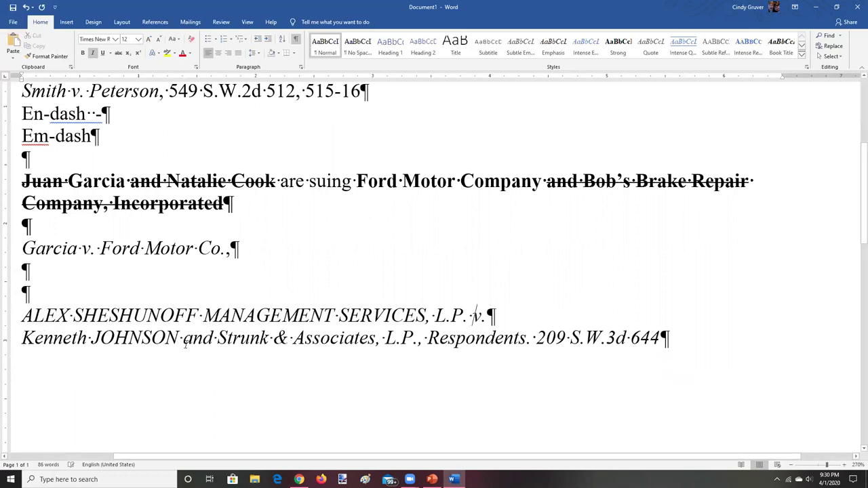
Remove the respondent's first name and 'and Strunk & Associates' so the line reads v. JOHNSON
click(92, 339)
key(BackSpace)
key(BackSpace)
key(BackSpace)
key(BackSpace)
key(BackSpace)
key(BackSpace)
key(BackSpace)
key(BackSpace)
key(BackSpace)
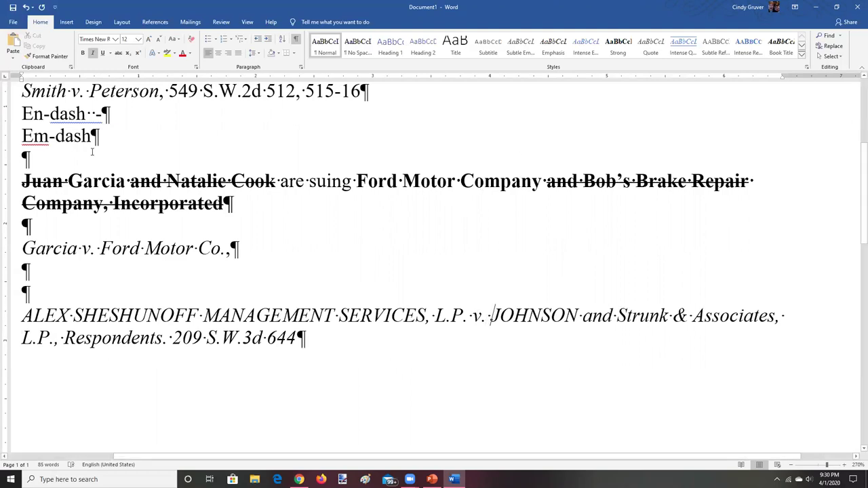
click(777, 316)
key(BackSpace)
key(BackSpace)
key(BackSpace)
key(BackSpace)
key(BackSpace)
key(BackSpace)
key(BackSpace)
key(BackSpace)
key(BackSpace)
key(BackSpace)
key(BackSpace)
key(BackSpace)
key(BackSpace)
key(BackSpace)
key(BackSpace)
key(BackSpace)
key(BackSpace)
key(BackSpace)
key(BackSpace)
key(BackSpace)
key(BackSpace)
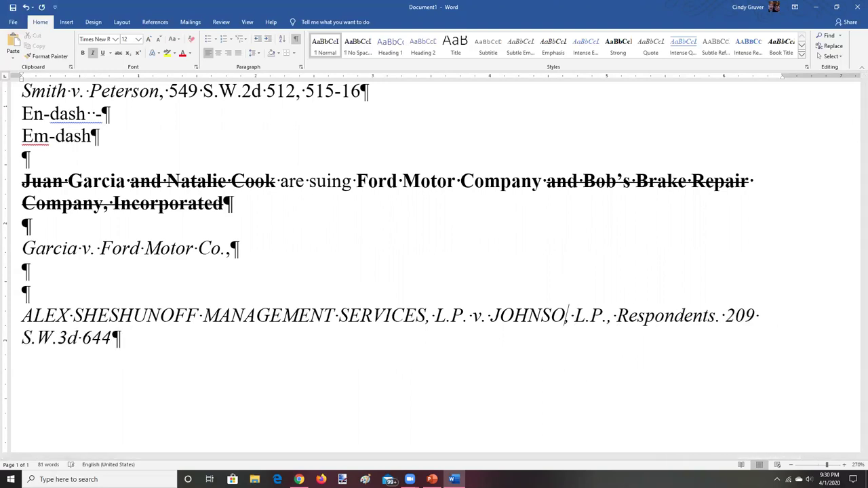
text(N)
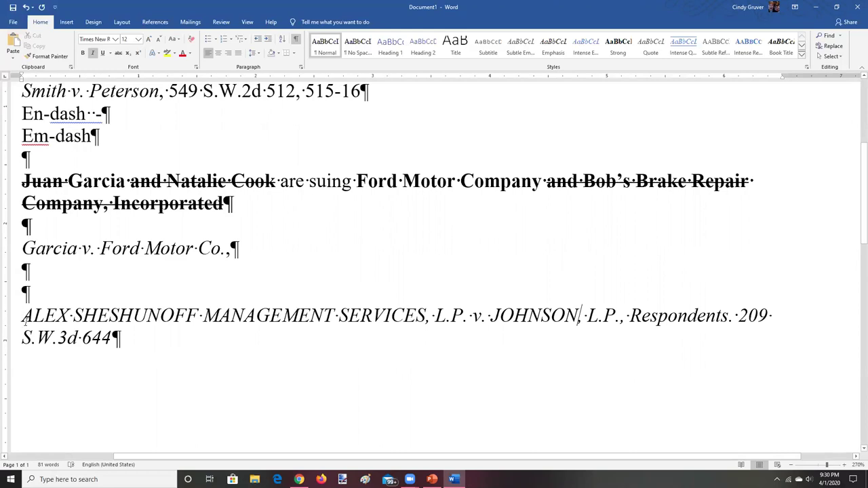
Apply Capitalize Each Word to the case name through JOHNSON, L.P
drag(21, 316, 629, 315)
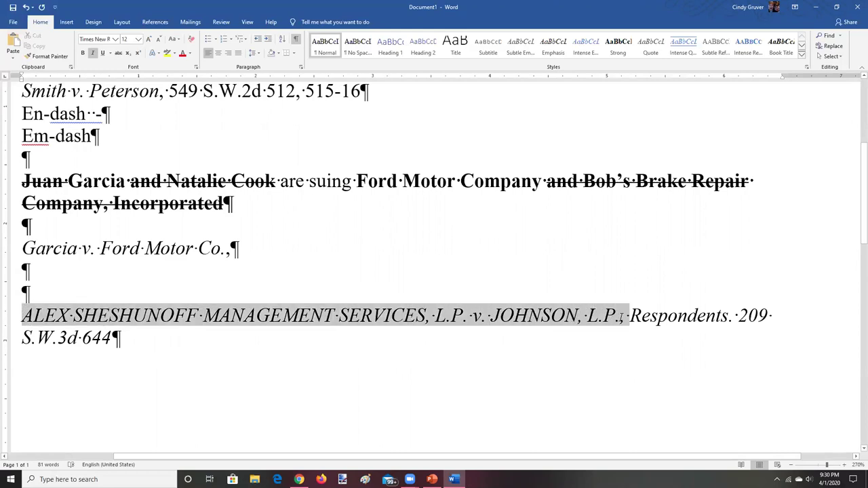
click(175, 39)
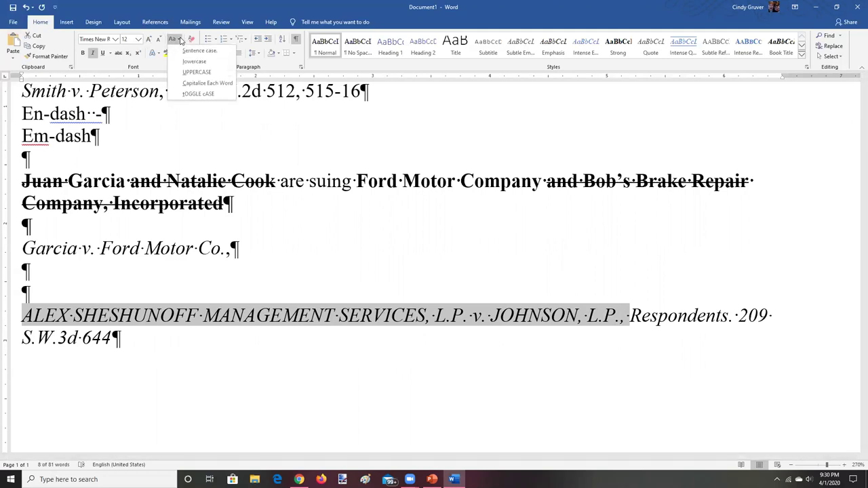
click(195, 84)
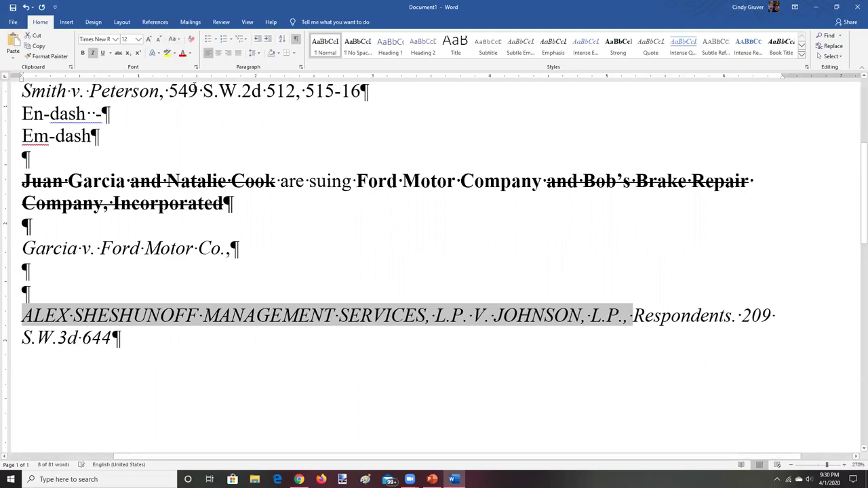
click(174, 38)
click(192, 83)
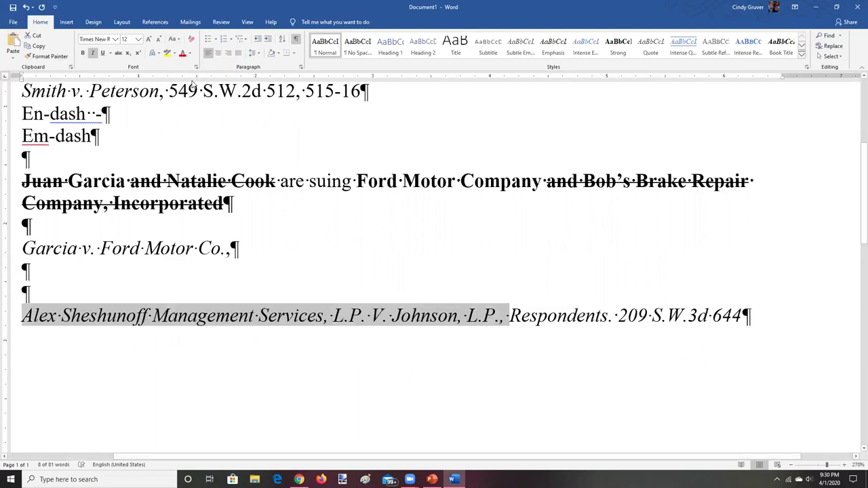
click(154, 318)
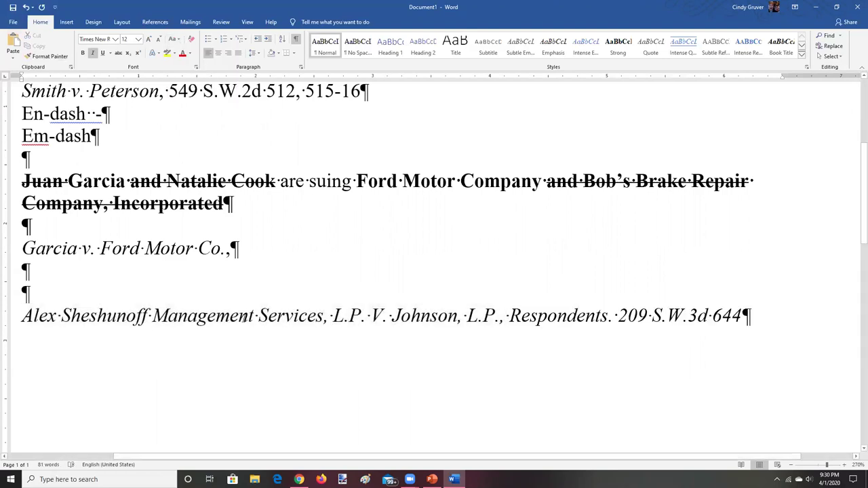
Change the capital 'V.' to lowercase 'v.' and delete 'Respondents.'
click(383, 315)
key(BackSpace)
key(BackSpace)
text(v.)
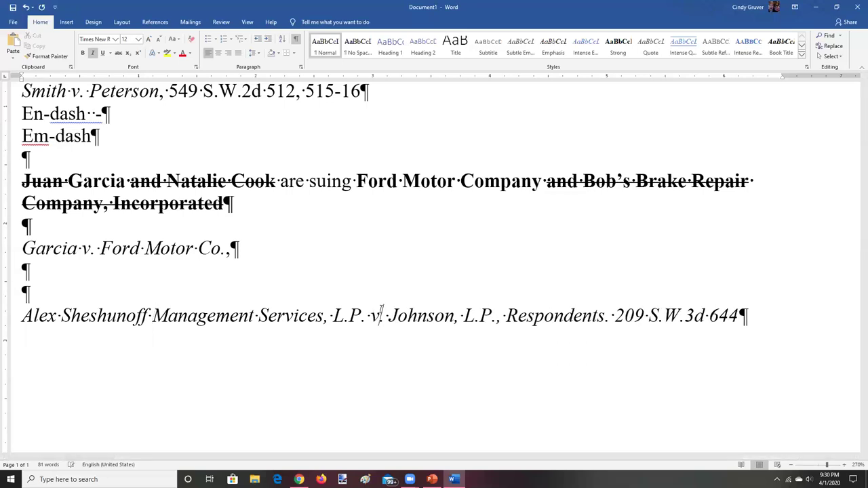
click(609, 316)
key(BackSpace)
key(BackSpace)
key(BackSpace)
key(BackSpace)
key(BackSpace)
key(BackSpace)
key(BackSpace)
key(BackSpace)
key(BackSpace)
key(BackSpace)
key(BackSpace)
key(BackSpace)
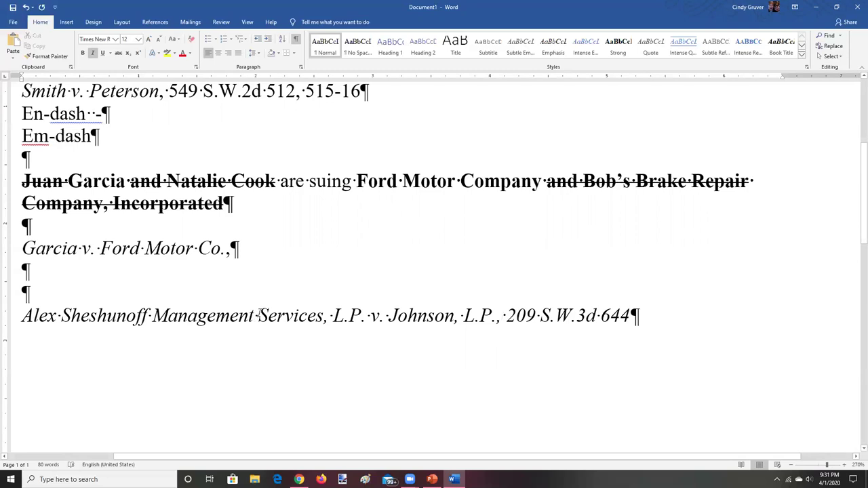
click(174, 40)
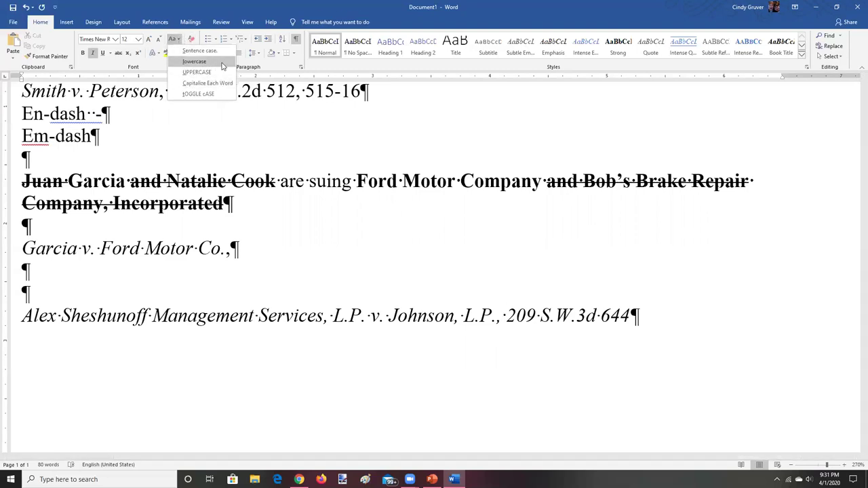
click(394, 110)
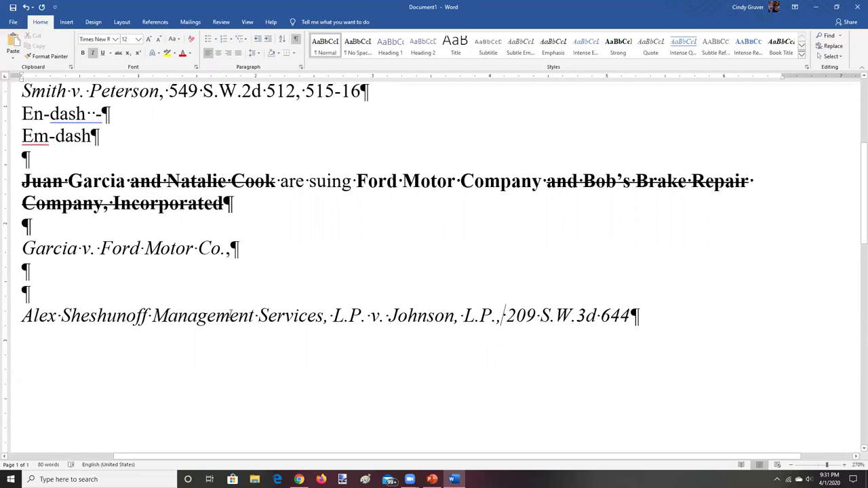
click(197, 317)
key(BackSpace)
key(BackSpace)
key(BackSpace)
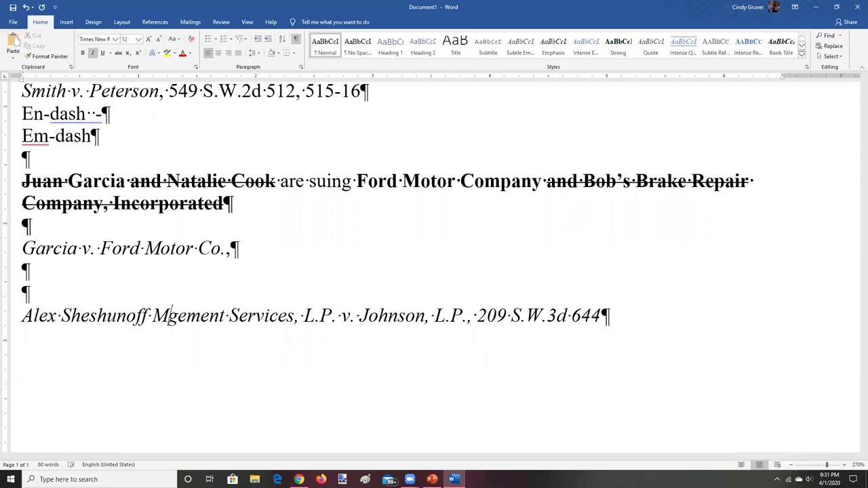
Shorten 'Management' to 'Mgmt.' in the Alex Sheshunoff case name
click(187, 317)
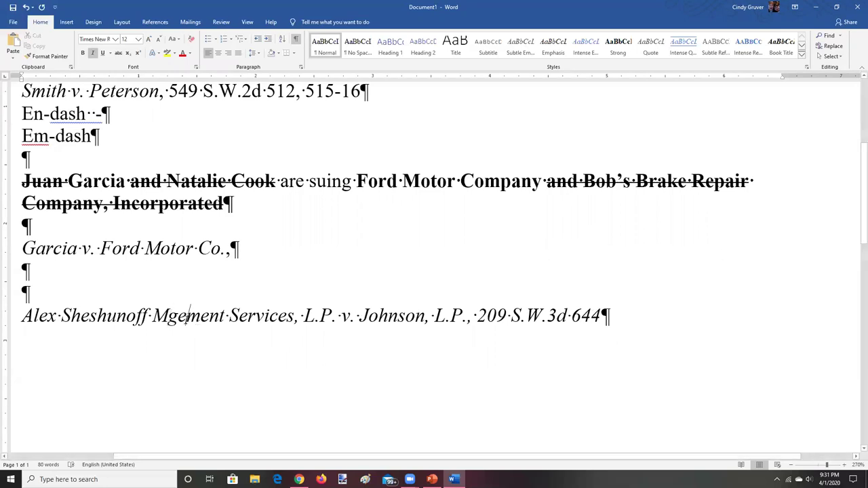
key(BackSpace)
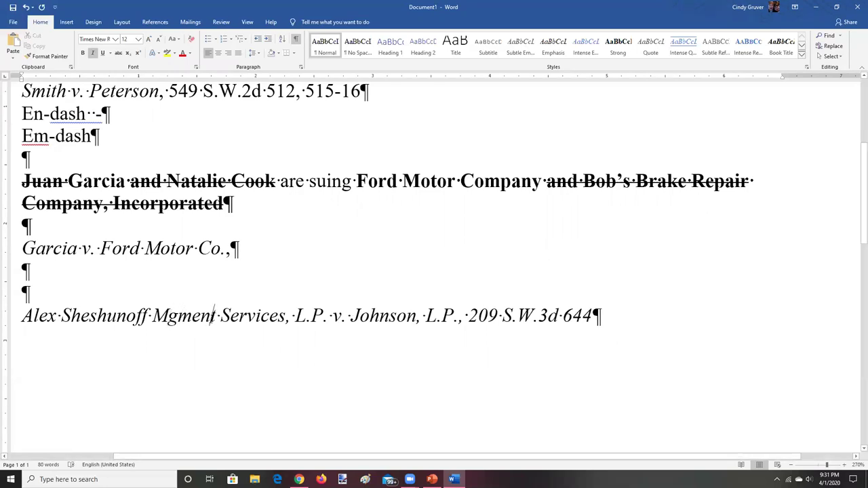
key(BackSpace)
key(BackSpace)
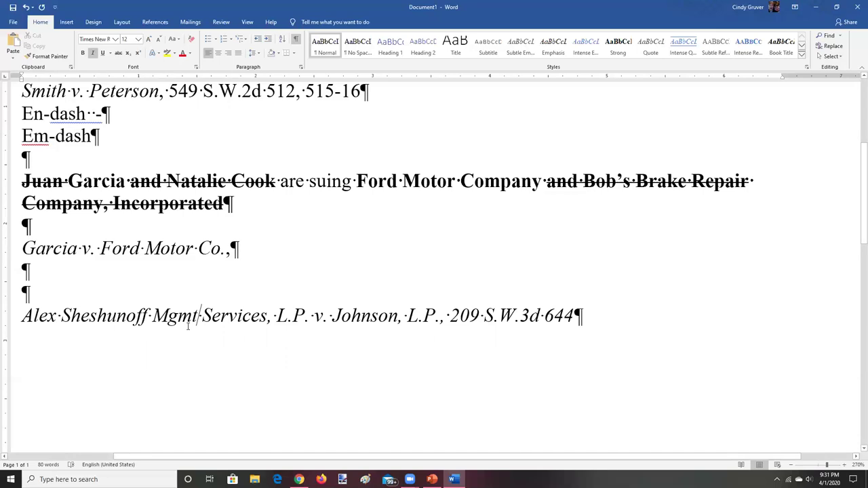
text(.)
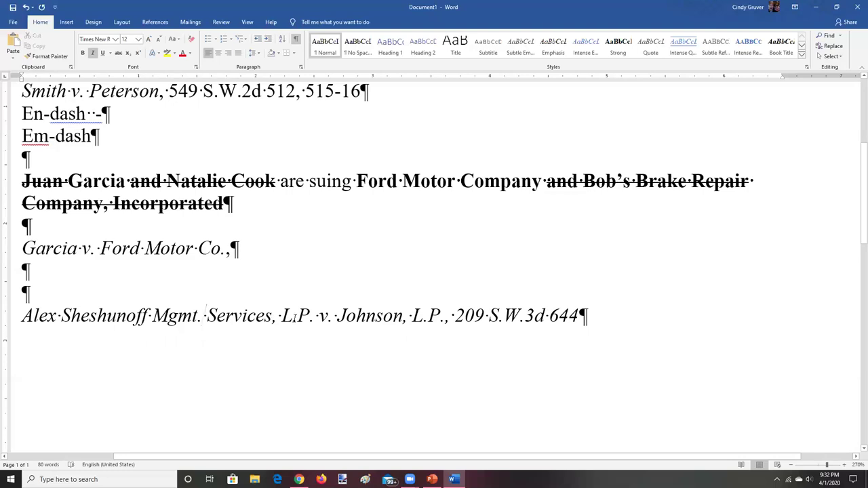
Delete the second 'L.P.' after Johnson, check volume 209 and page 644, and return to Westlaw
click(439, 302)
key(BackSpace)
key(BackSpace)
key(BackSpace)
key(BackSpace)
key(BackSpace)
key(BackSpace)
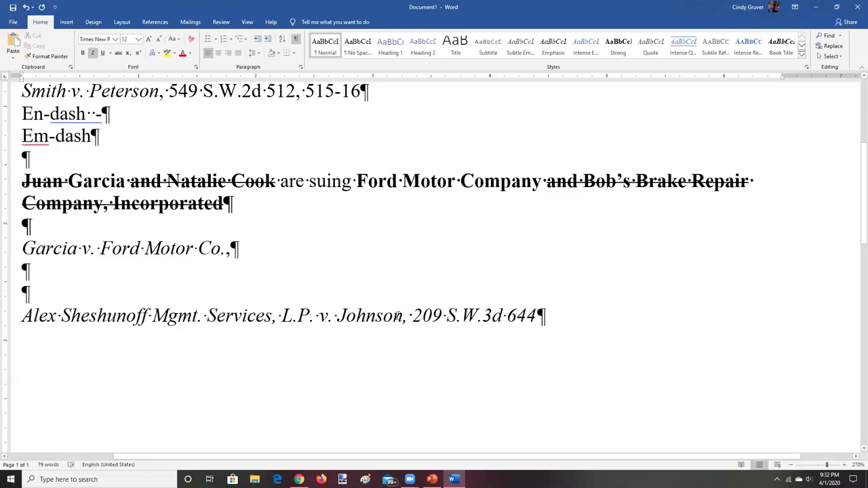
drag(412, 315, 501, 312)
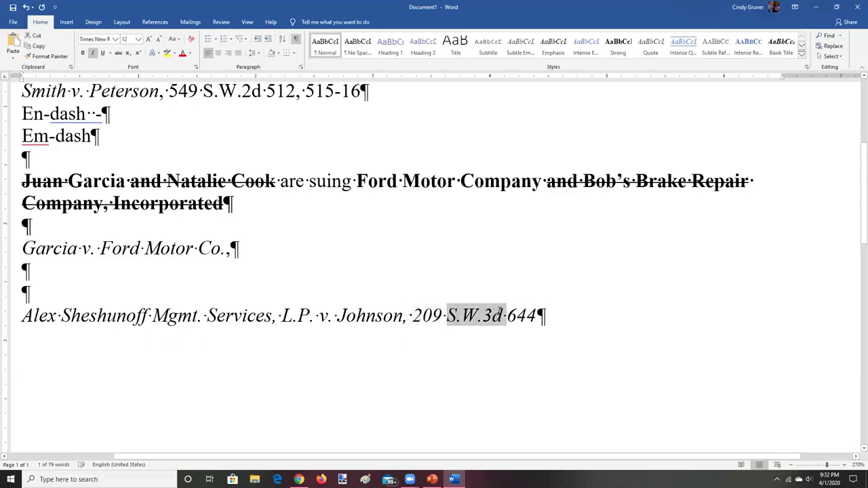
click(509, 315)
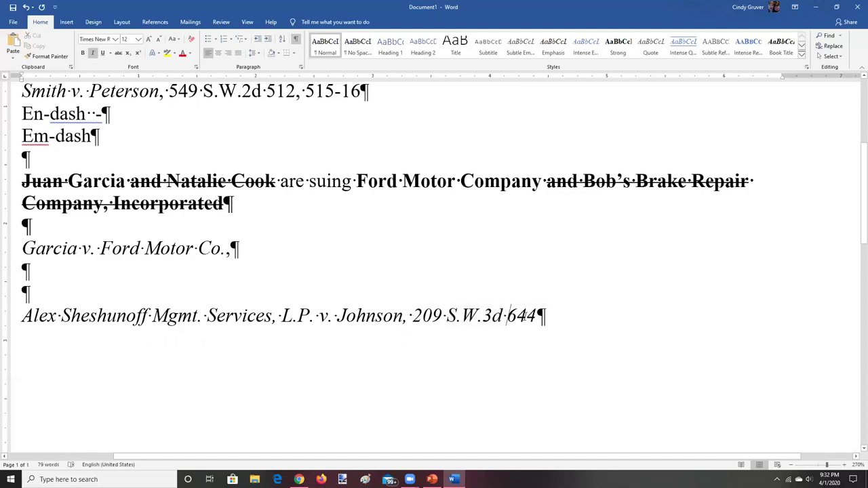
drag(525, 316, 538, 316)
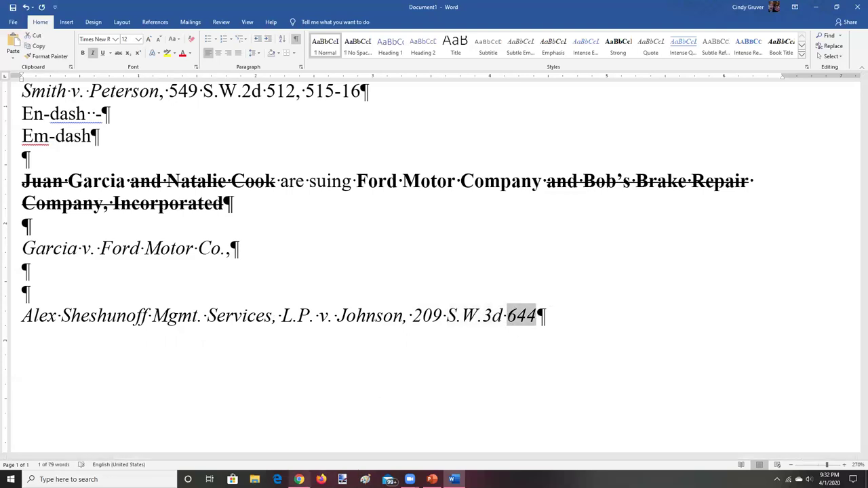
click(299, 479)
click(407, 189)
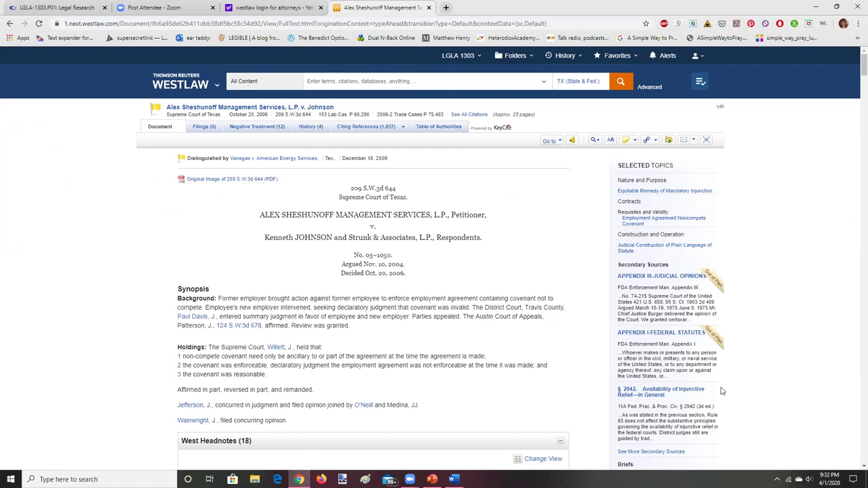
Scroll to Light's Analysis and select the paragraph beginning 'We held that'
click(855, 468)
drag(856, 468, 856, 468)
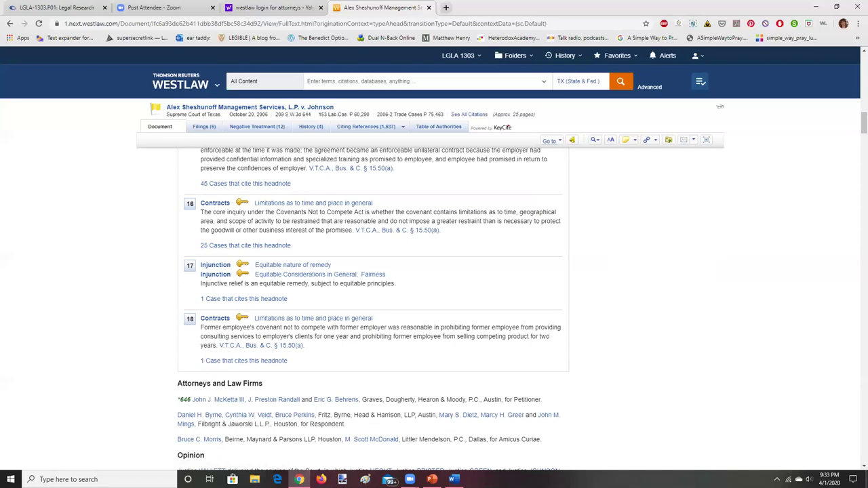
scroll(855, 468, down, 4)
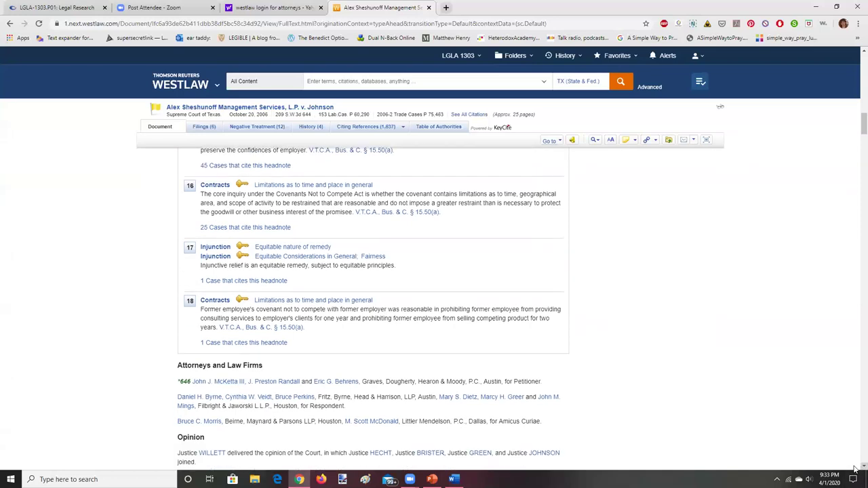
scroll(856, 468, down, 1)
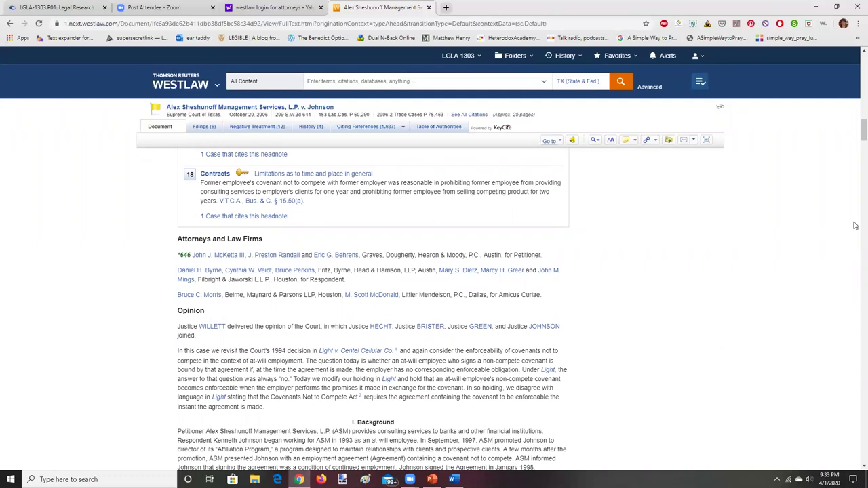
drag(856, 143, 856, 180)
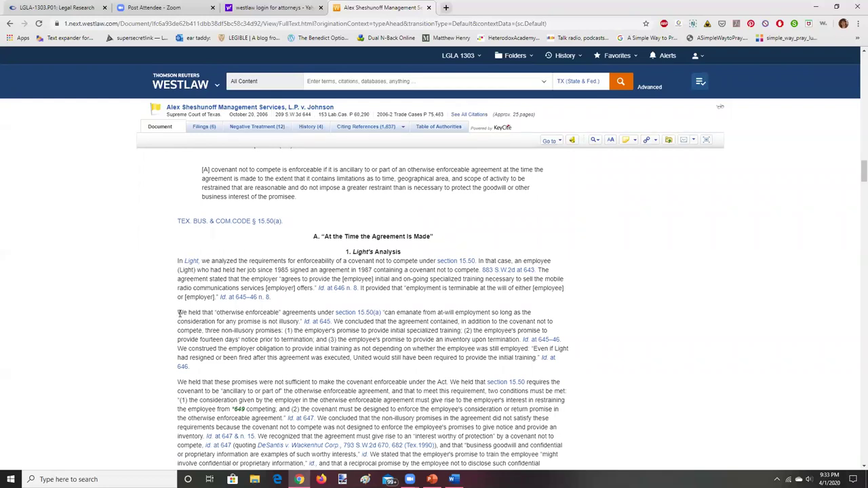
drag(178, 312, 198, 387)
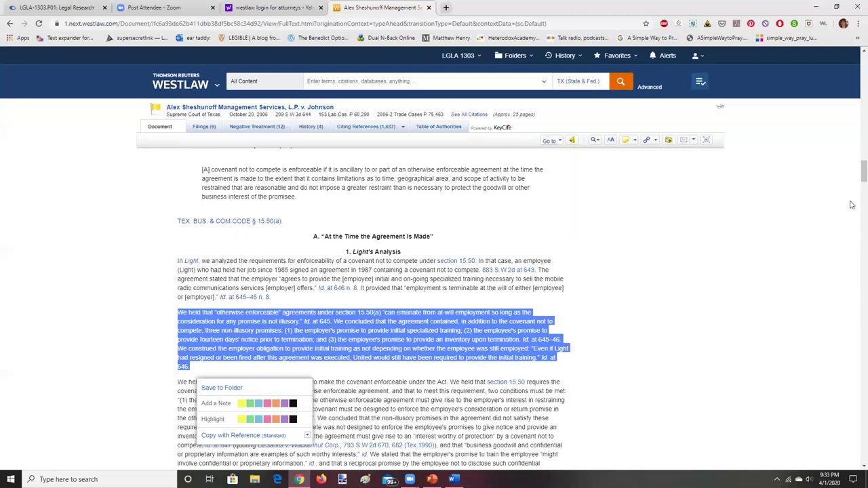
scroll(855, 170, up, 3)
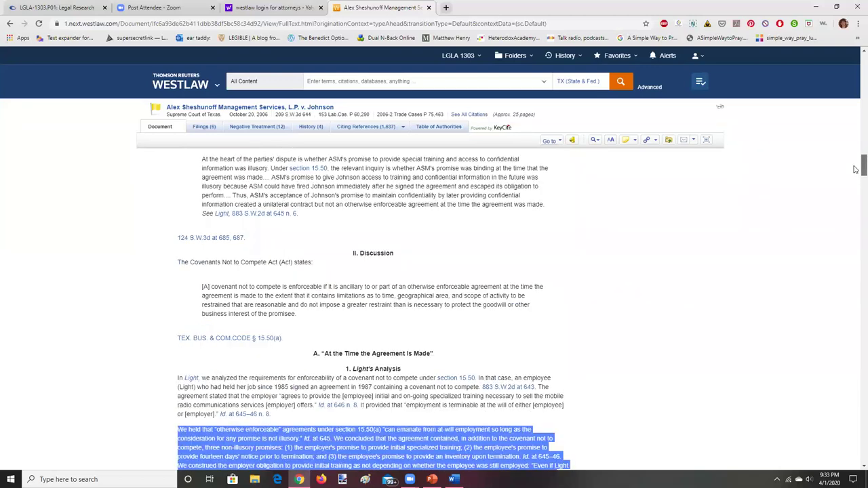
Scroll through the opinion to locate the *648 star page, then return to Word
drag(855, 166, 855, 135)
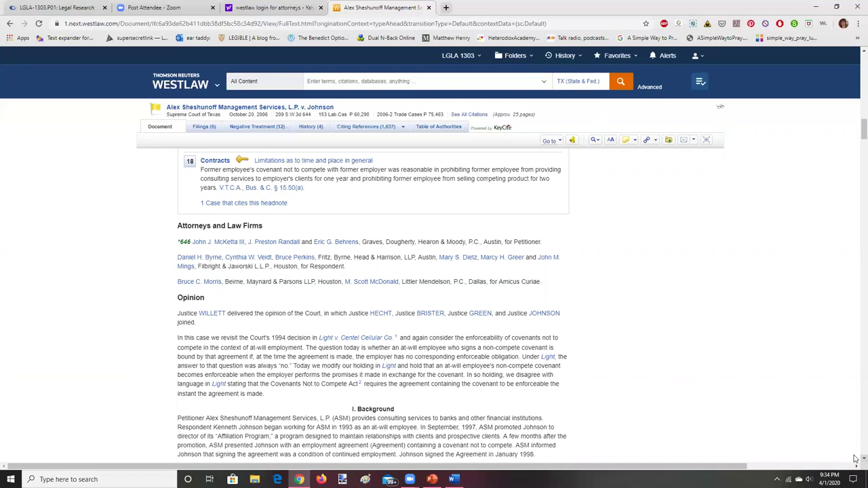
scroll(855, 459, down, 3)
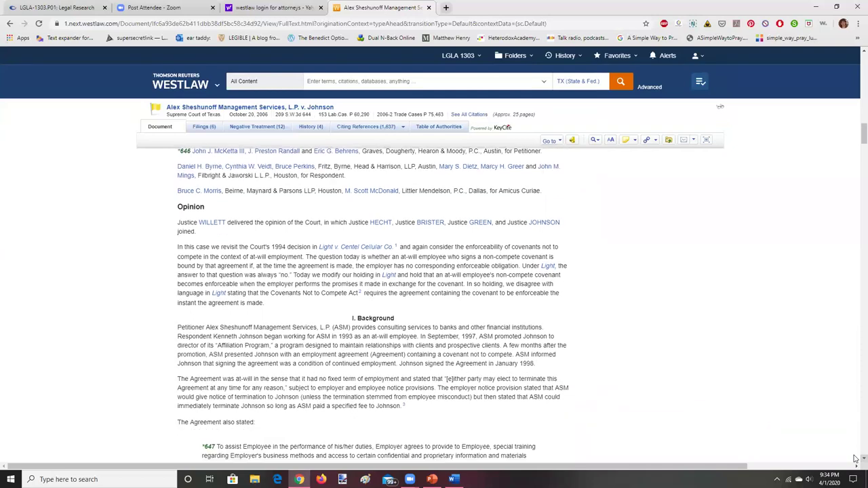
scroll(856, 459, down, 5)
scroll(855, 459, down, 2)
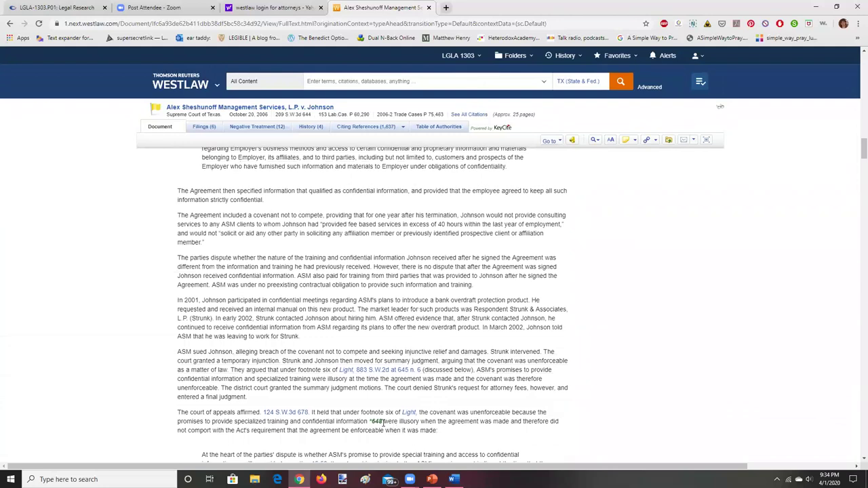
scroll(856, 135, up, 4)
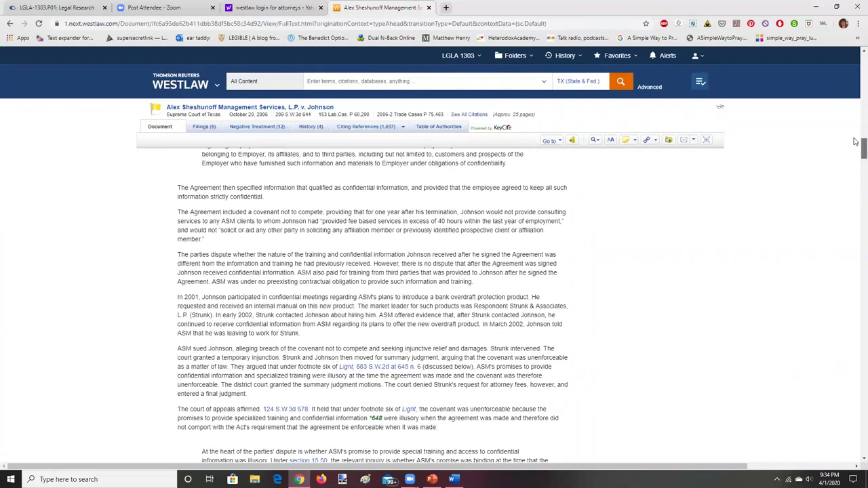
scroll(855, 135, up, 4)
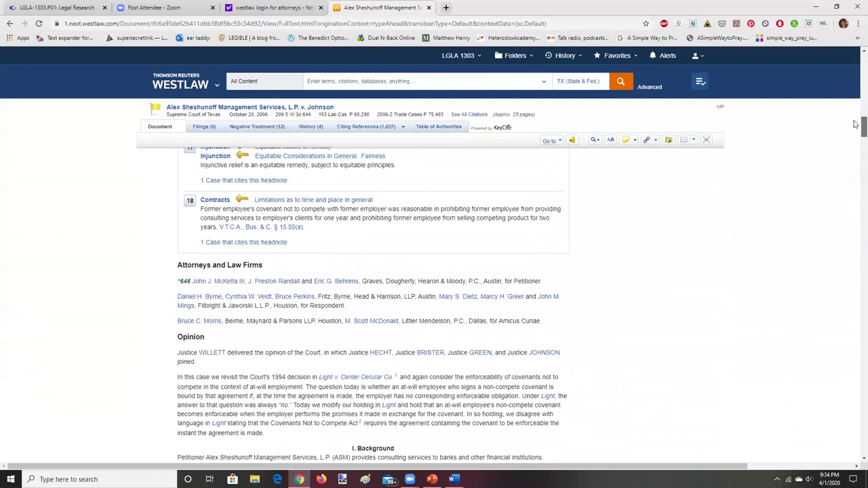
scroll(856, 125, down, 3)
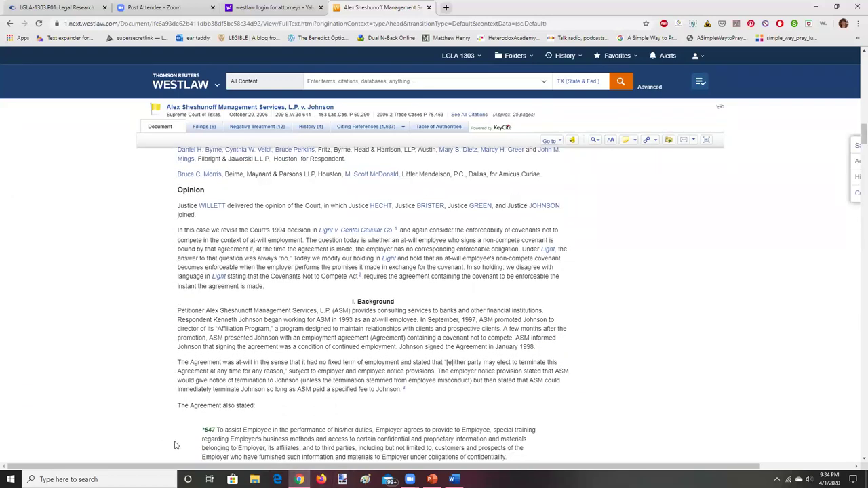
click(855, 461)
drag(856, 461, 856, 461)
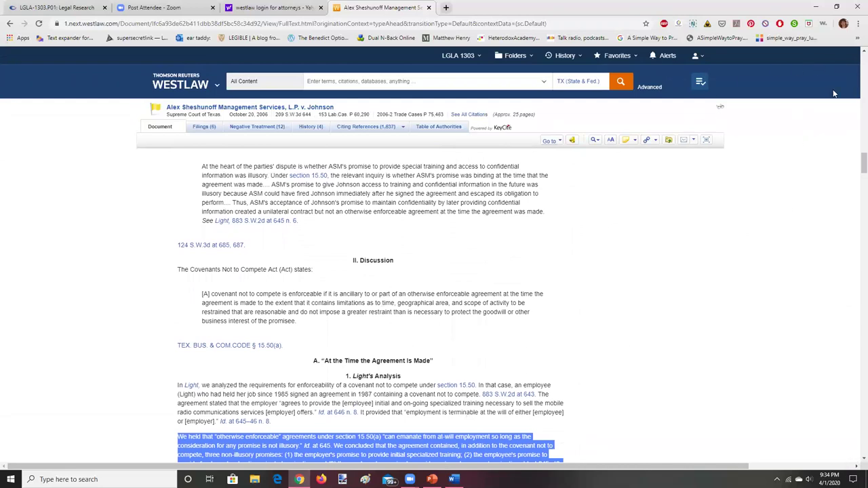
scroll(820, 114, up, 1)
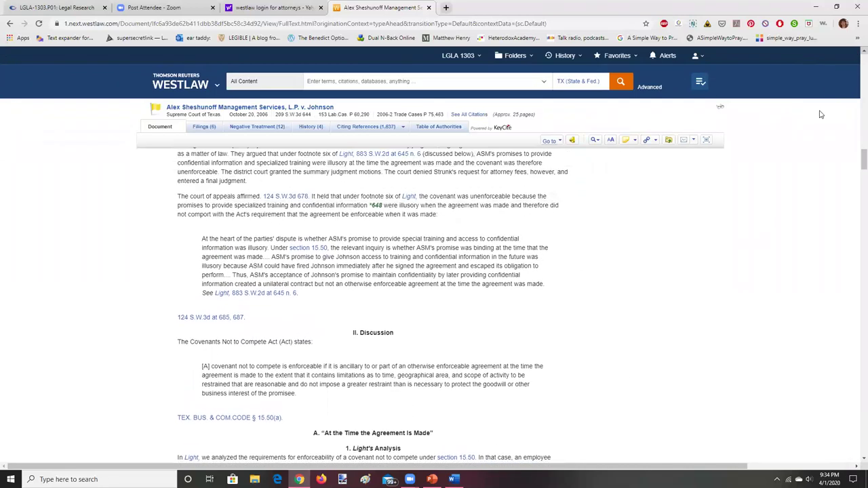
drag(855, 460, 856, 461)
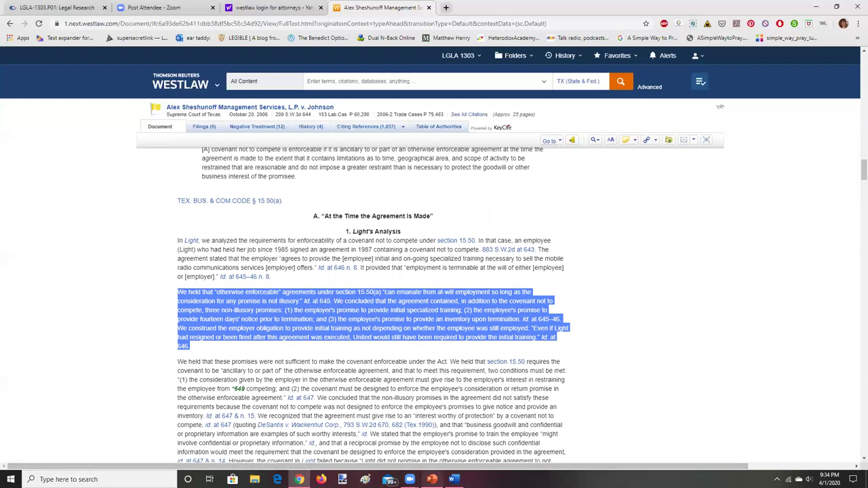
click(454, 479)
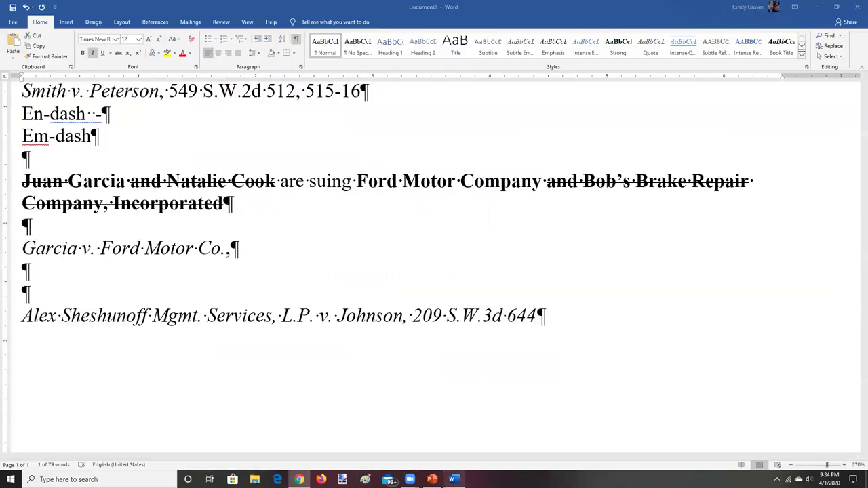
Append the pin cite ', 648' after 644 and make ', 209 S.W.3d 644, 648' non-italic
click(535, 319)
text(, )
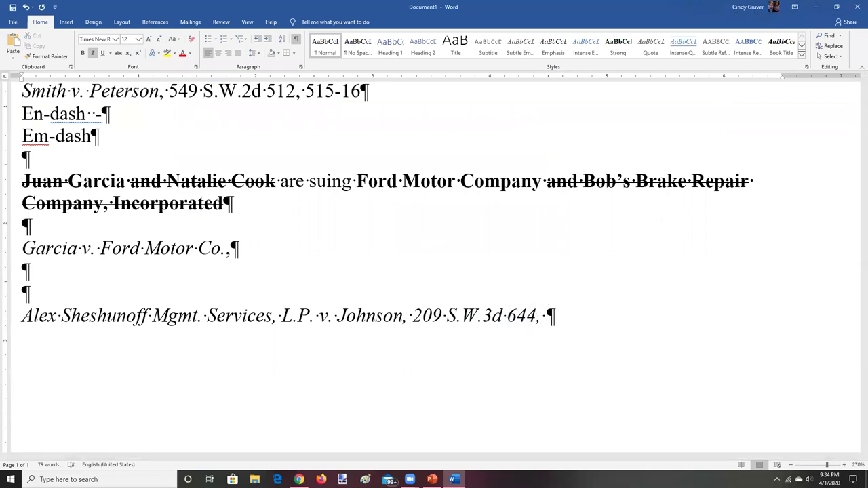
text(648)
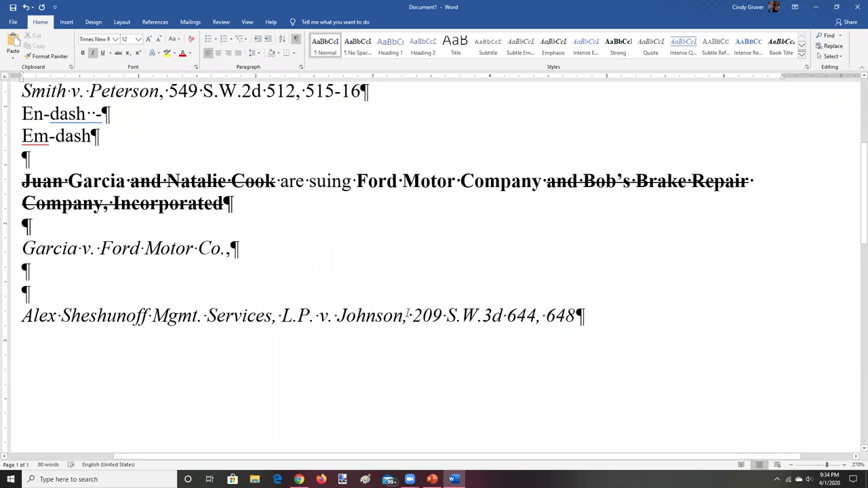
drag(404, 316, 585, 318)
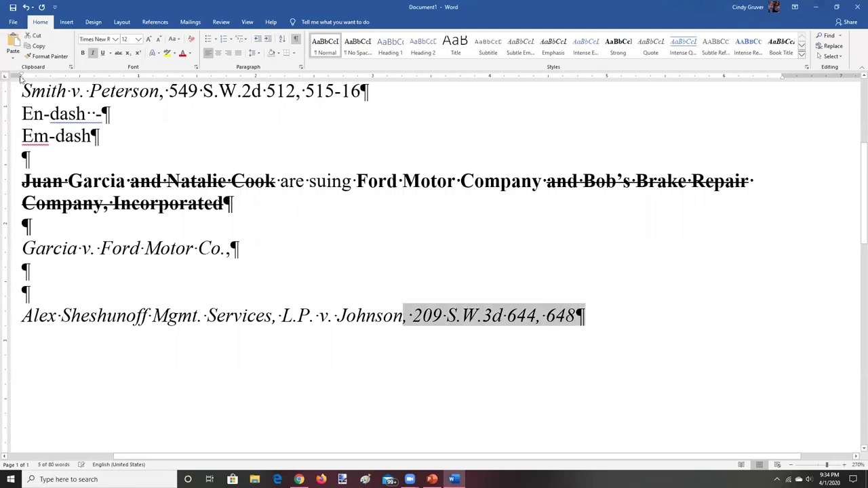
click(92, 53)
Hide the formatting marks in the document
click(275, 444)
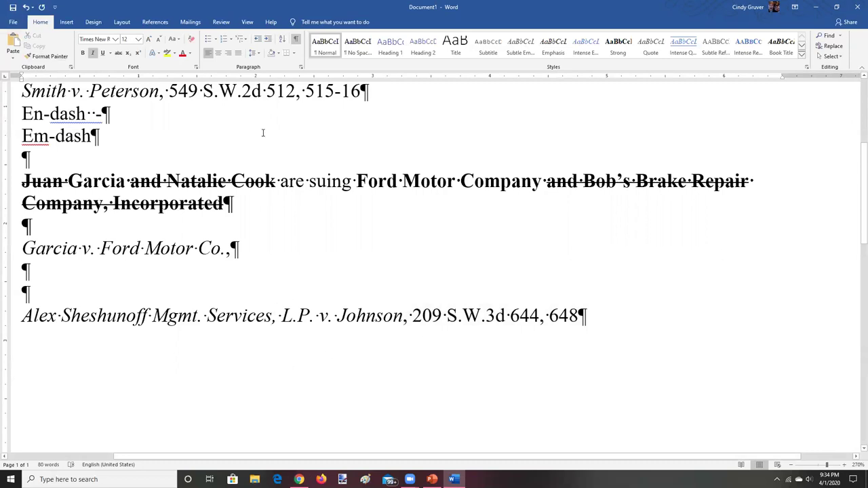
click(296, 42)
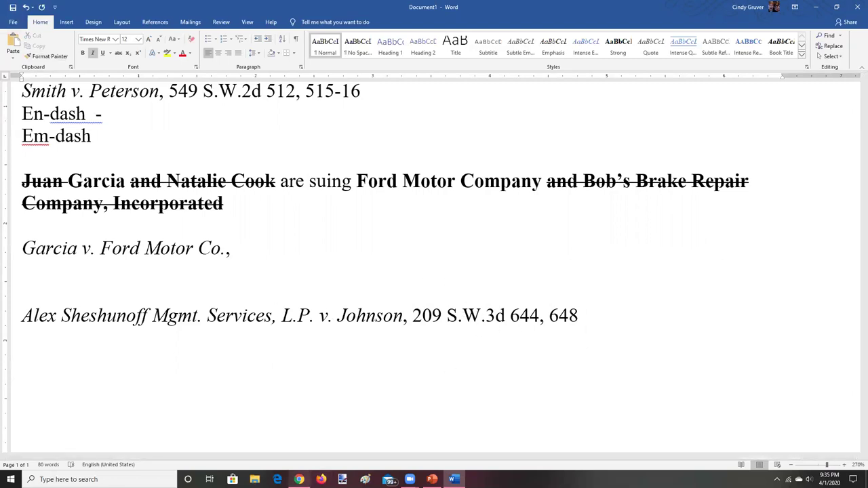
key(alt+Tab)
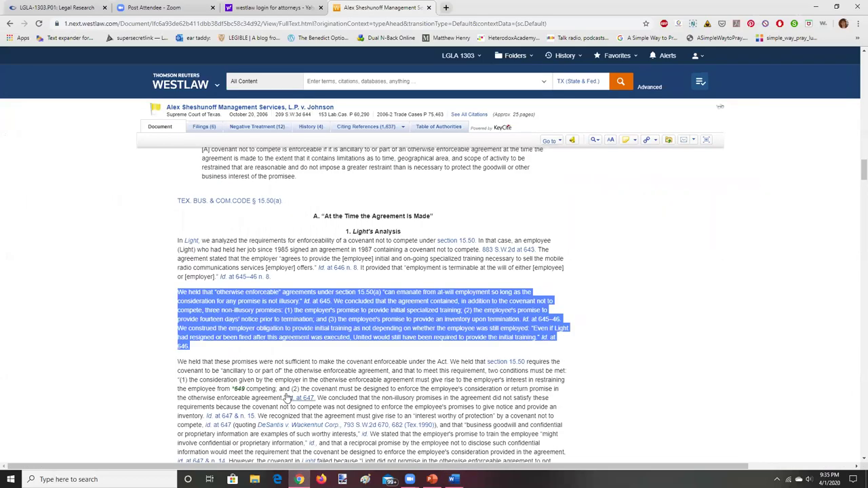
Select the Westlaw paragraph that runs onto page *649, then return to Word
drag(178, 361, 363, 451)
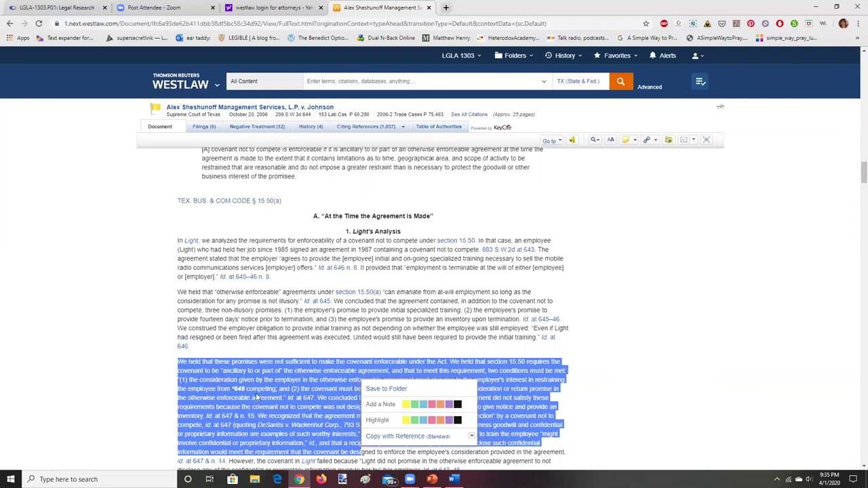
click(454, 479)
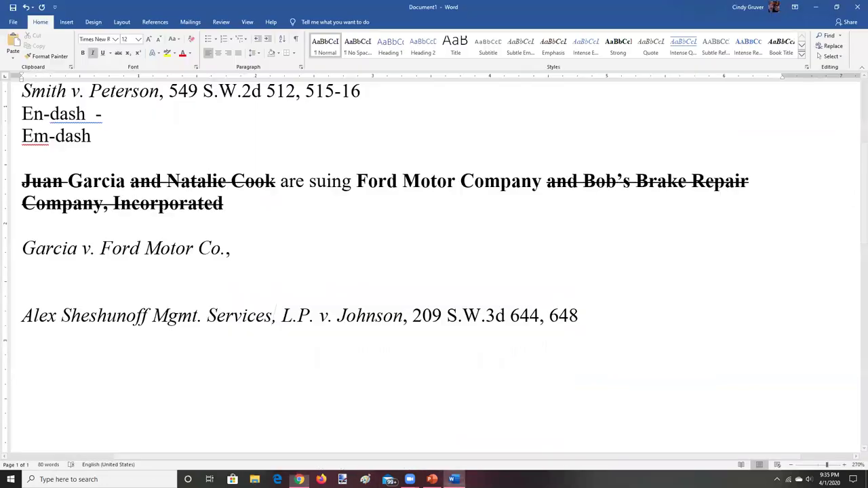
Add '-49' after 648 so the citation ends 644, 648-49, and show formatting marks
click(578, 317)
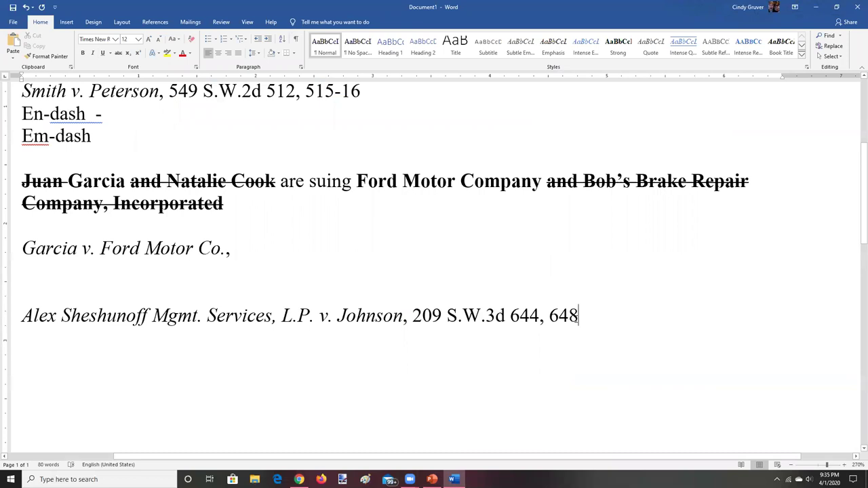
text(-49)
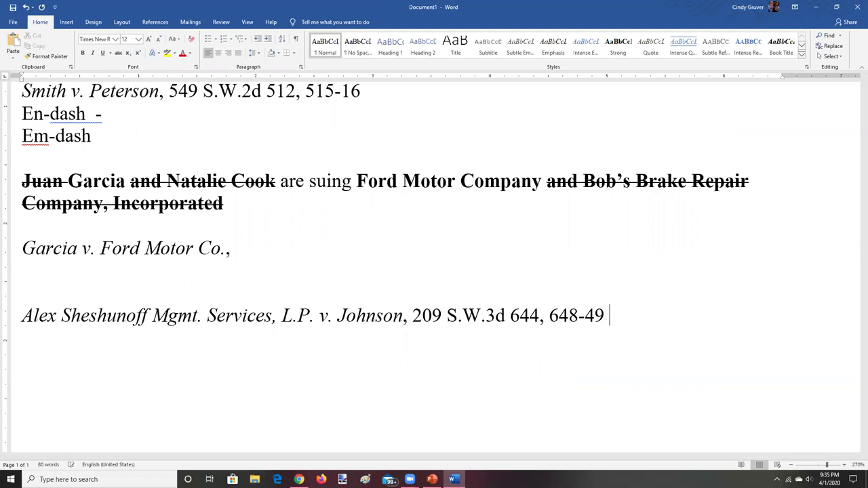
click(297, 40)
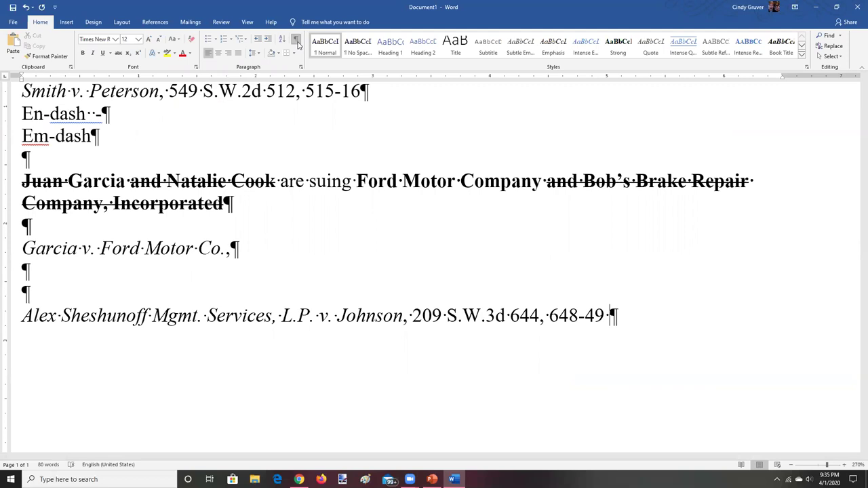